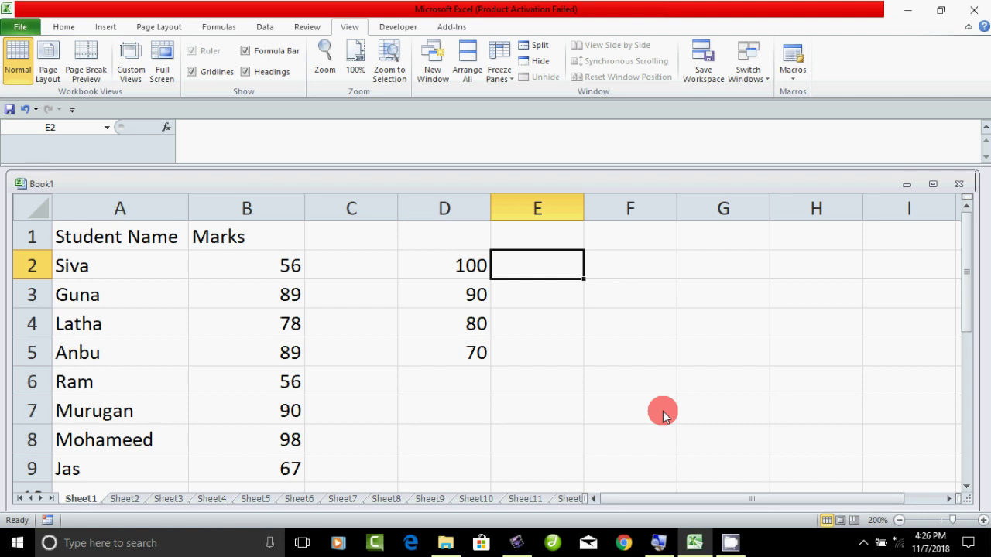
Point out the student names in column A, the marks in column B and the 100 bin
left_click(507, 468)
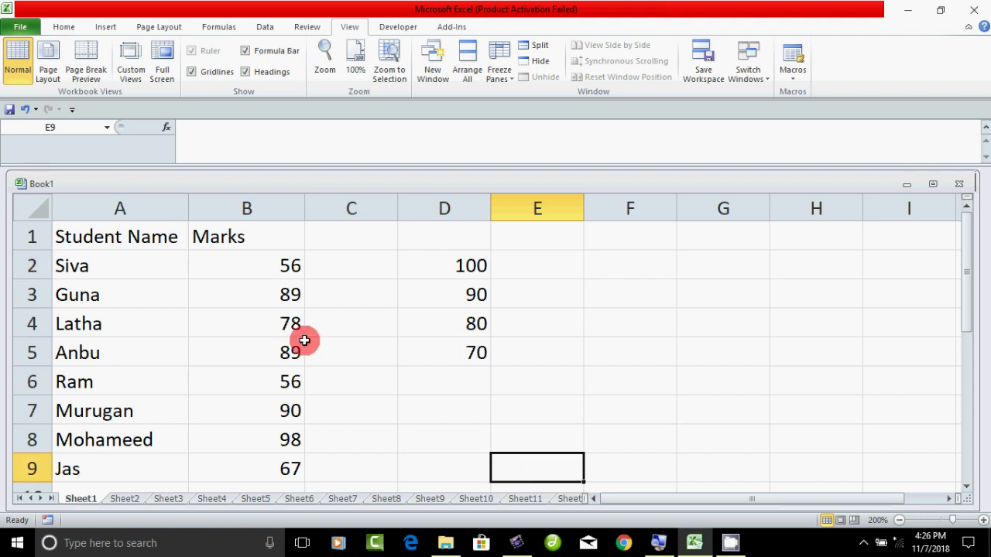
left_click(111, 246)
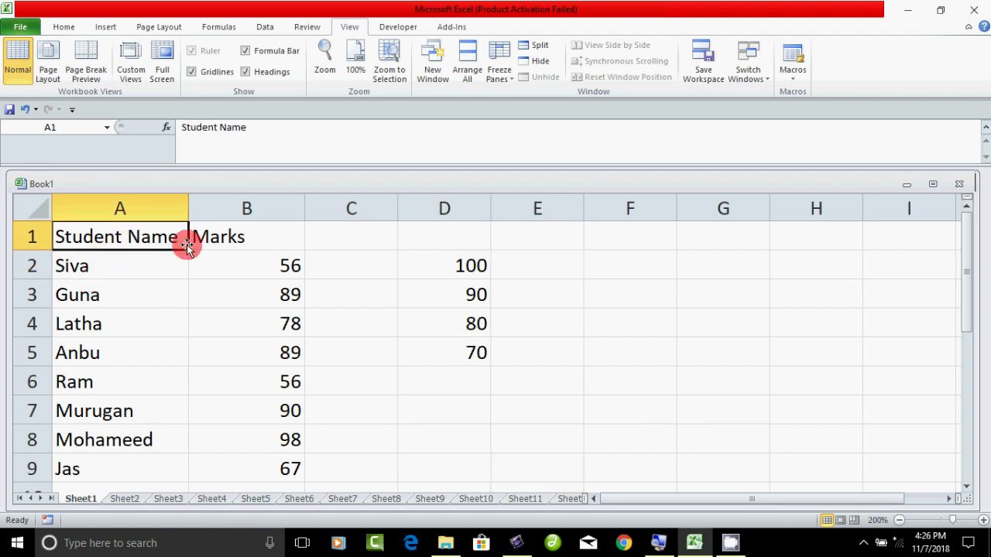
left_click(217, 240)
left_click_drag(116, 263, 120, 468)
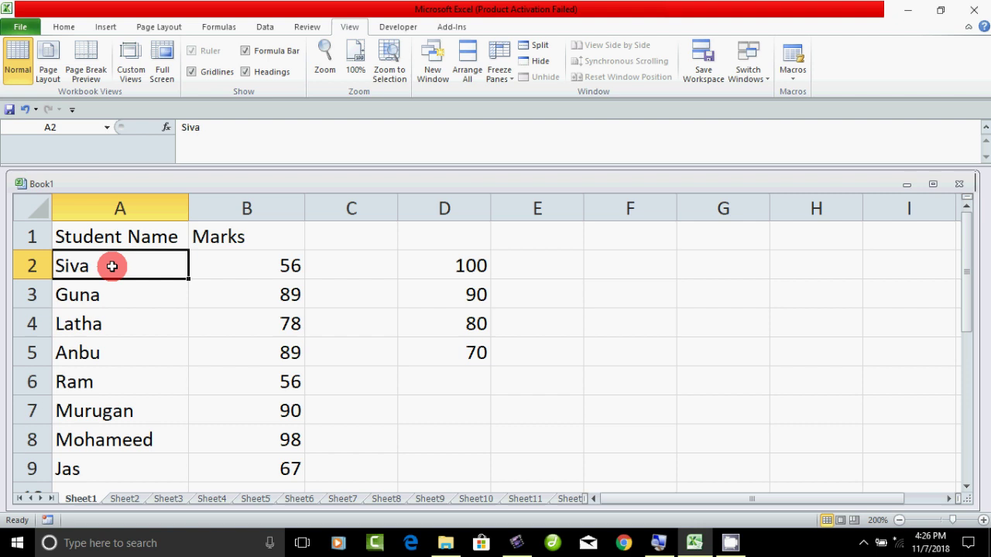
left_click(137, 370)
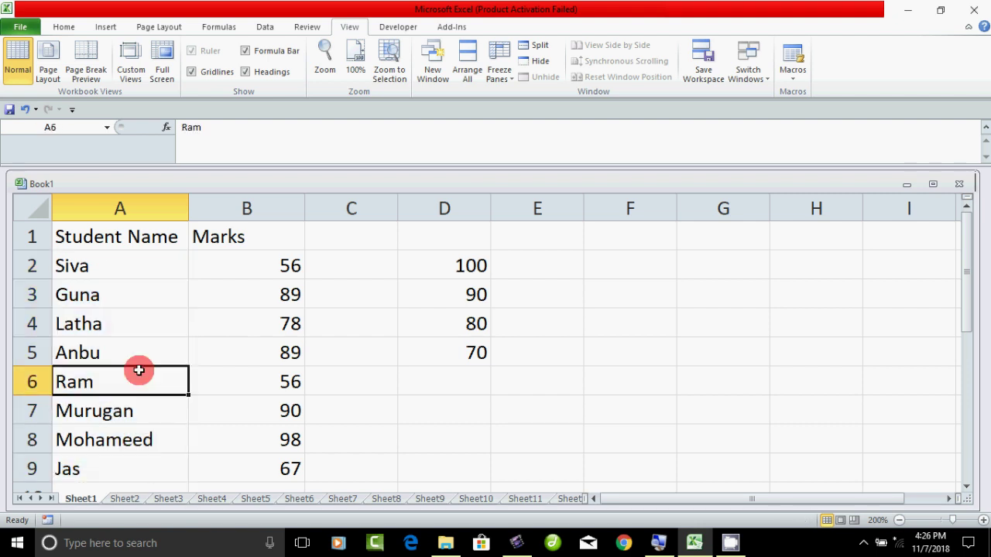
left_click_drag(122, 259, 129, 461)
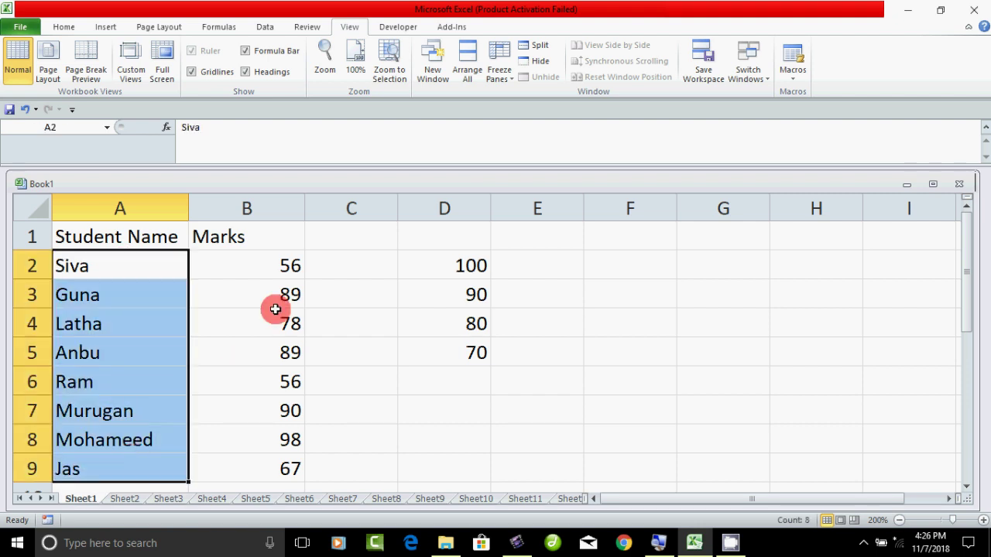
left_click_drag(293, 267, 277, 441)
left_click(411, 421)
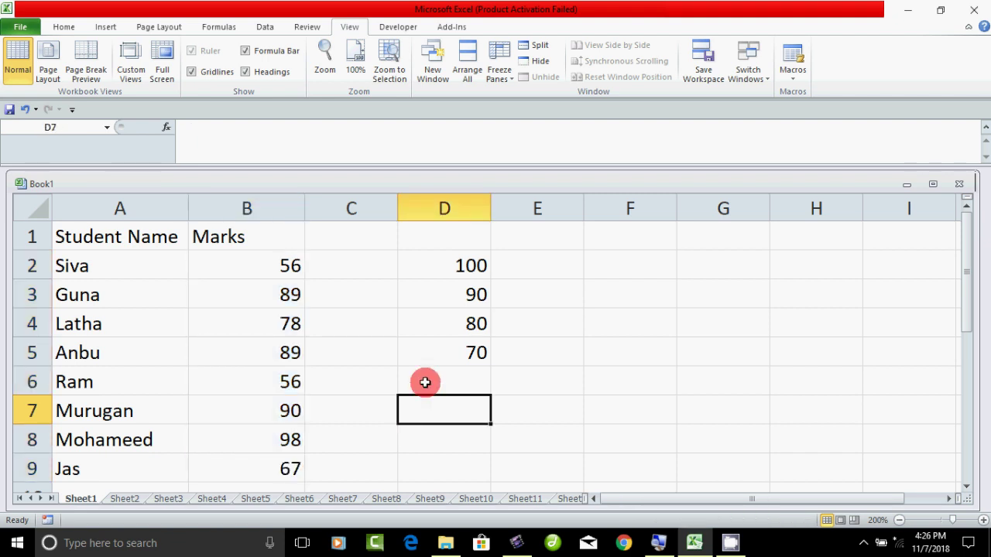
left_click(483, 266)
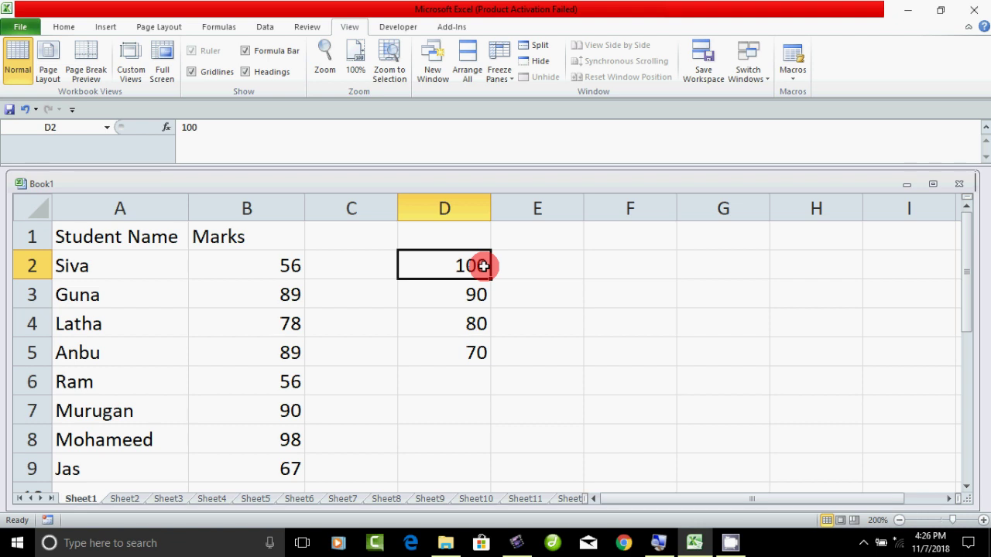
Indicate column E for the counts, choose E2, and highlight the names and marks B2:B9
left_click(531, 265)
left_click(528, 303)
left_click(529, 321)
left_click(522, 352)
left_click(530, 329)
left_click(549, 298)
left_click(555, 267)
left_click(547, 300)
left_click(541, 321)
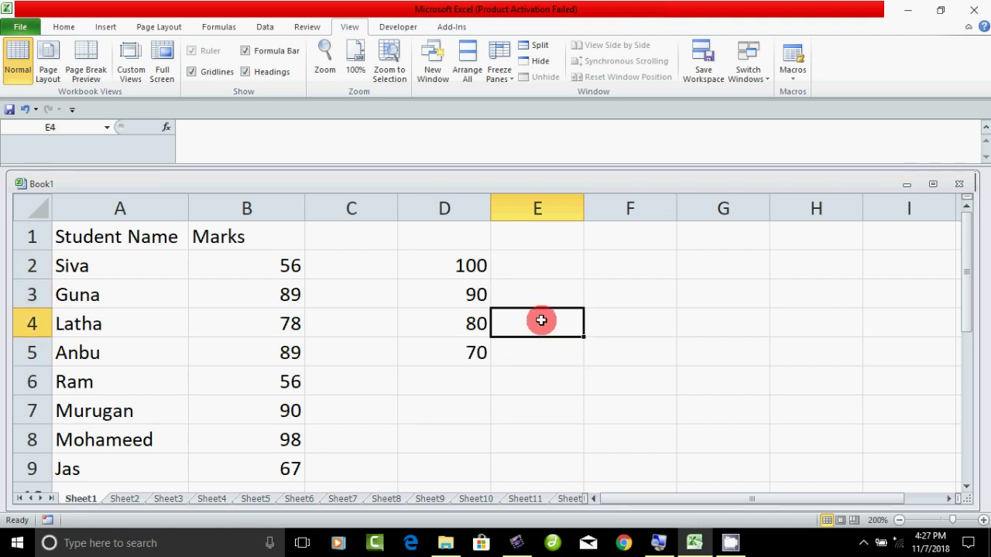
left_click(469, 266)
left_click(516, 271)
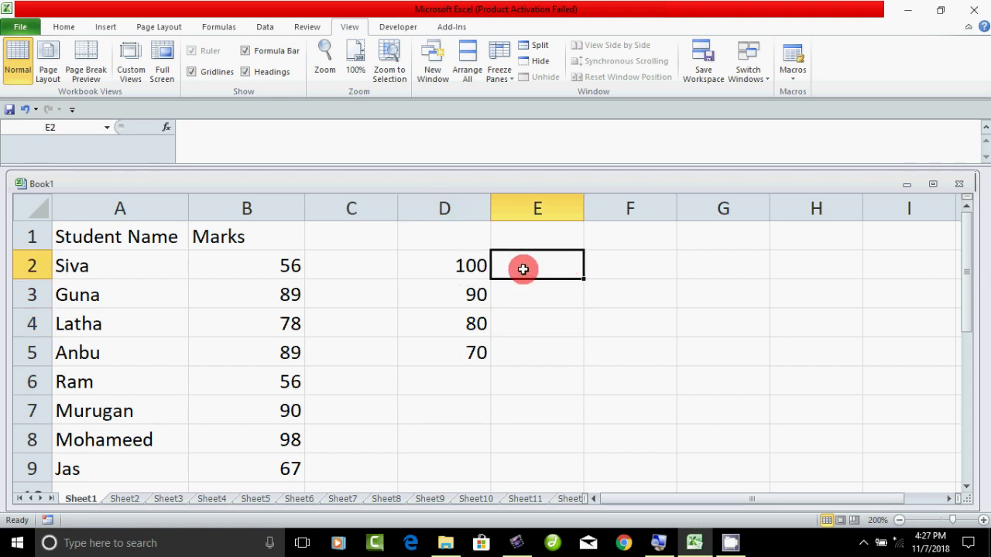
left_click_drag(92, 264, 83, 464)
left_click_drag(260, 264, 256, 456)
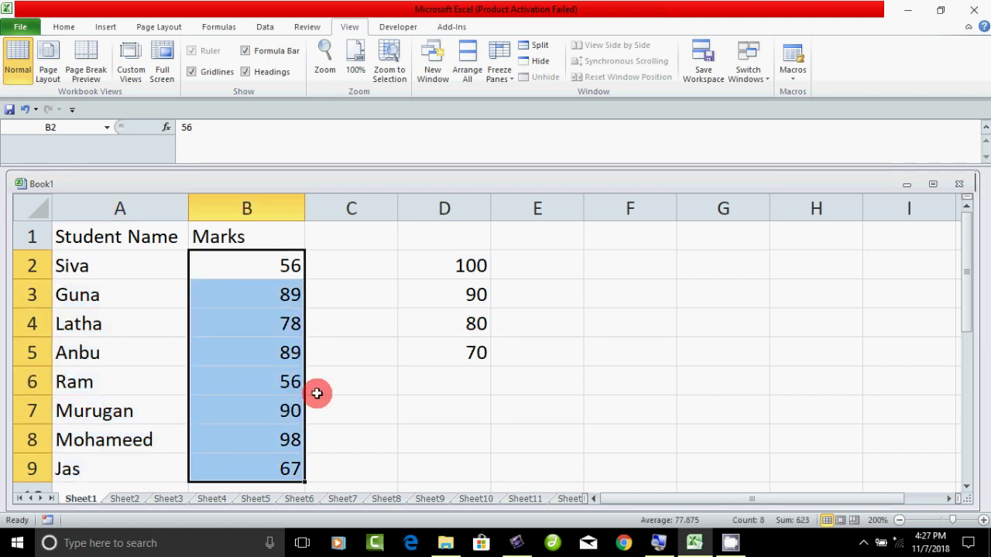
Enter =FREQUENCY(B2:B9,D2:D5) in cell E2
left_click(508, 266)
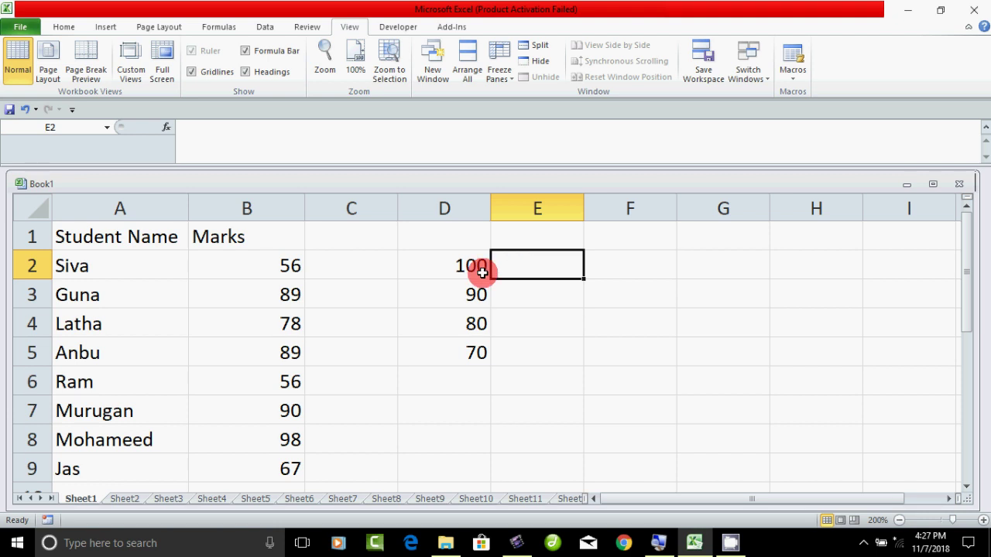
type("=")
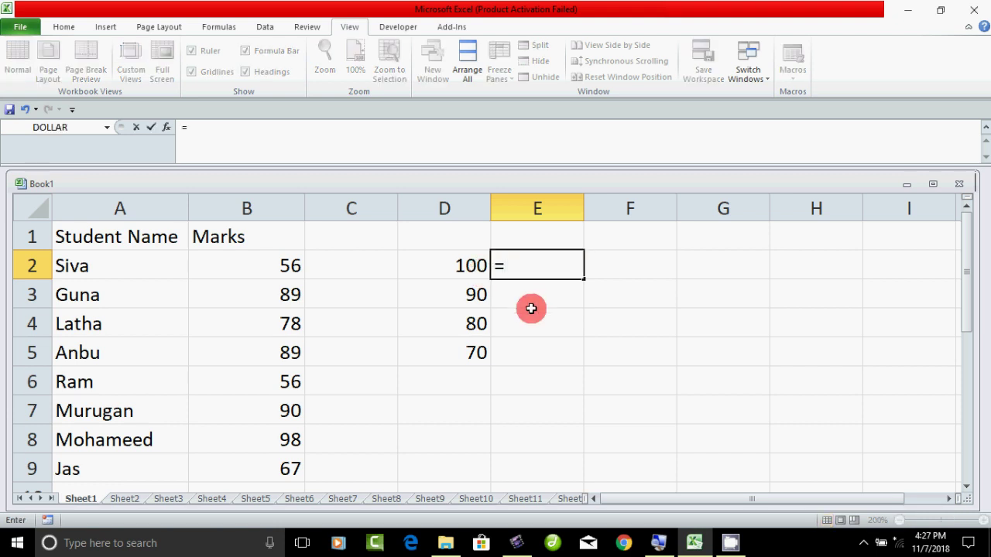
type("fre")
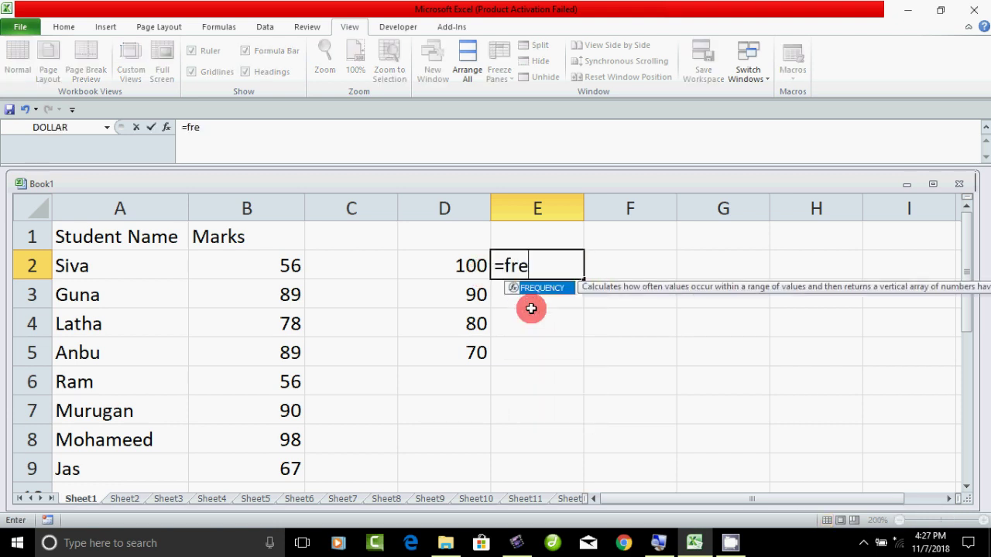
key("Tab")
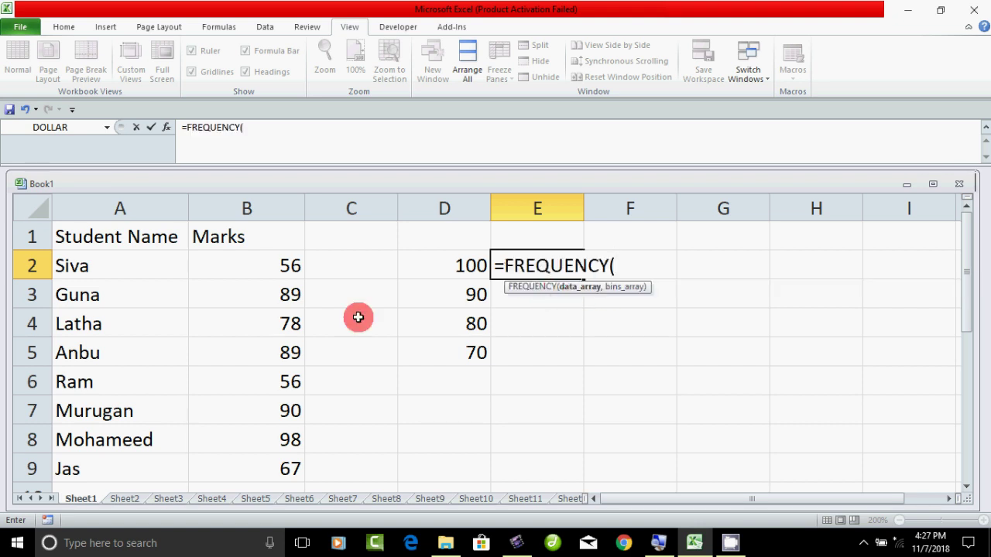
left_click_drag(248, 268, 275, 458)
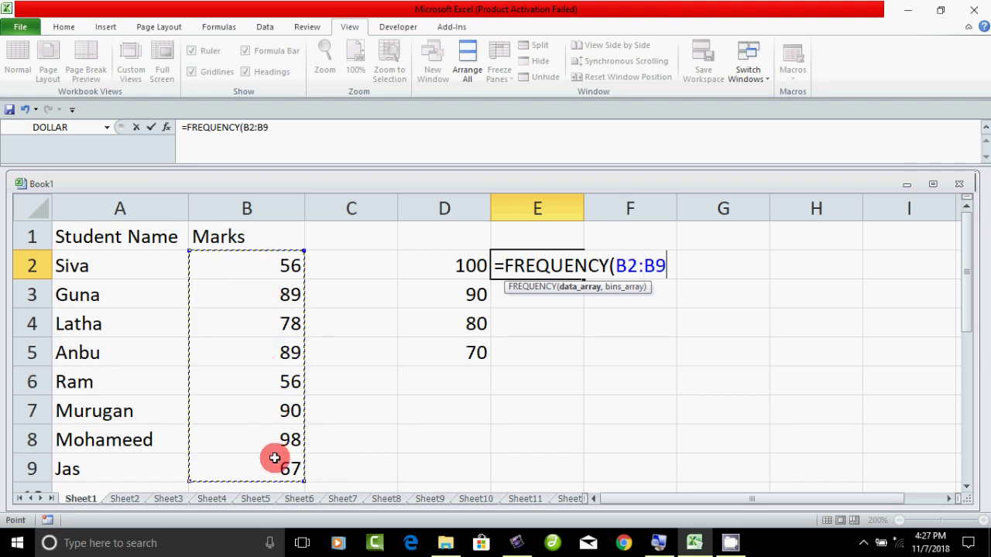
type(",")
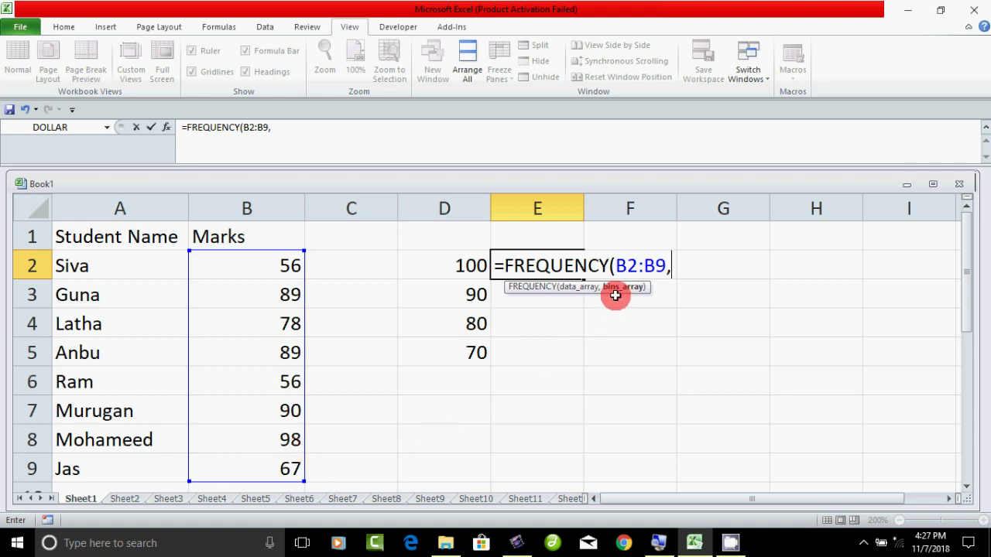
left_click_drag(469, 266, 457, 350)
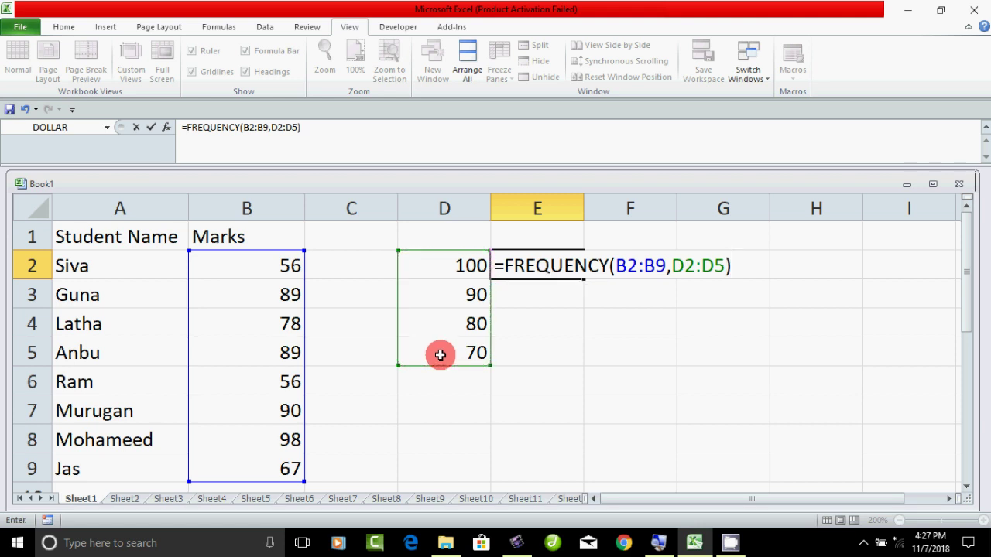
key("Return")
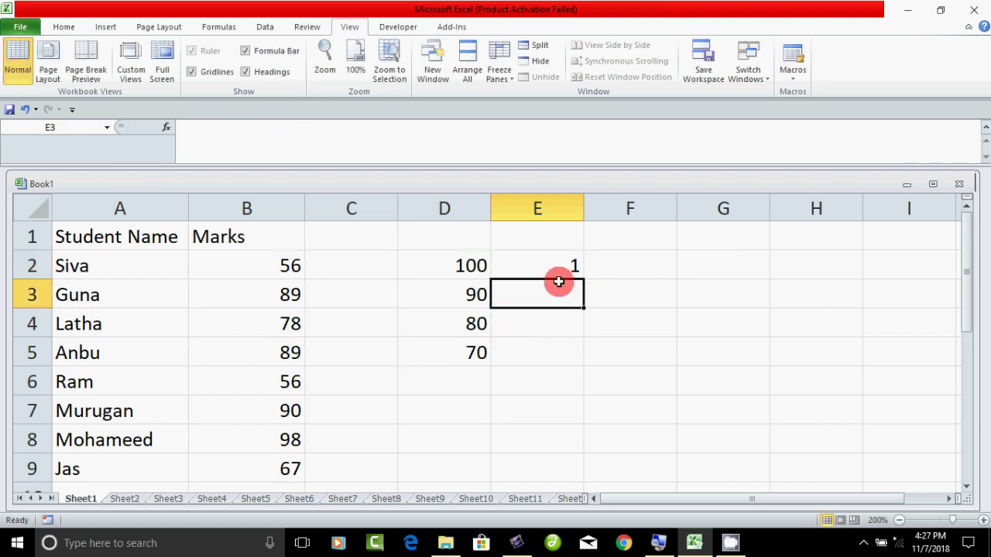
Check E2's formula, then fill the 98 mark in B8 yellow
left_click(553, 268)
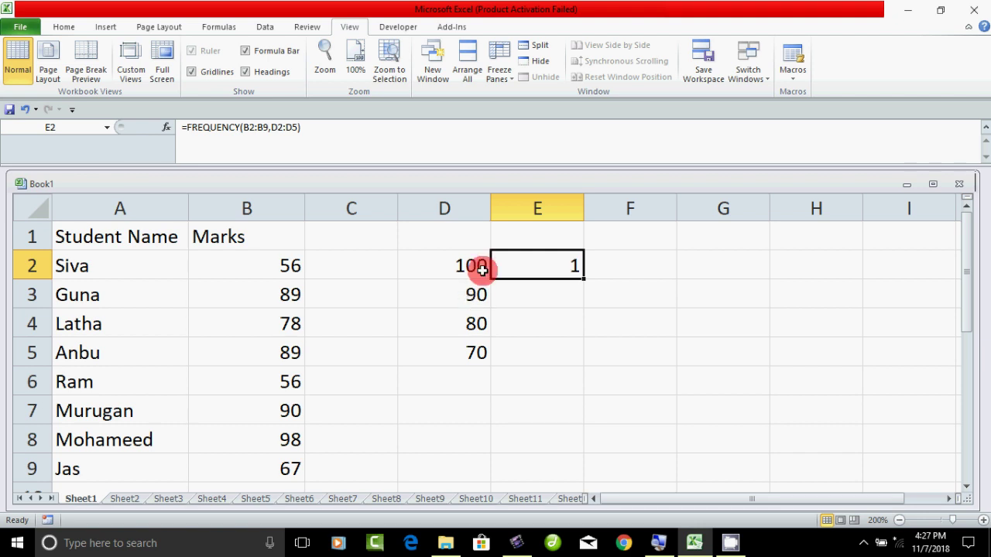
left_click(273, 443)
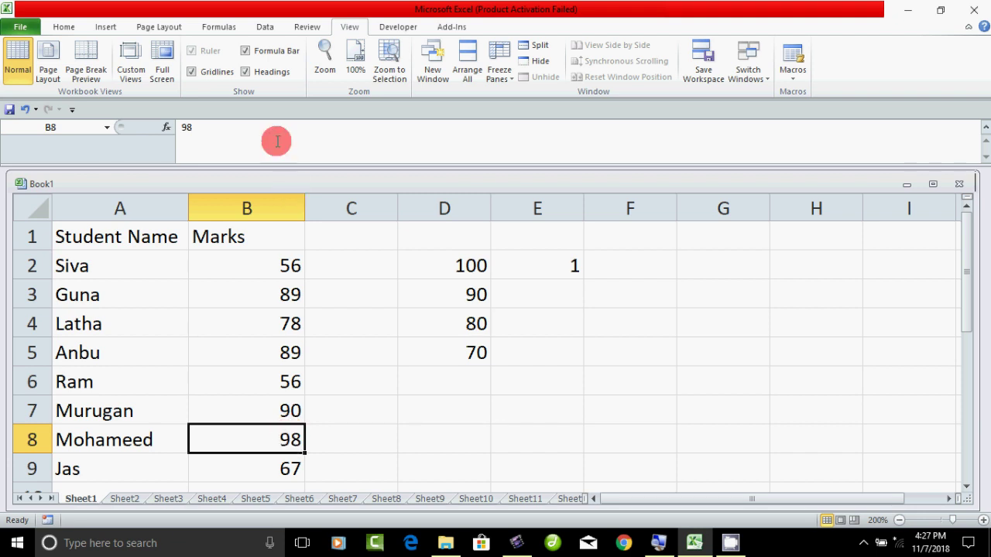
left_click(60, 28)
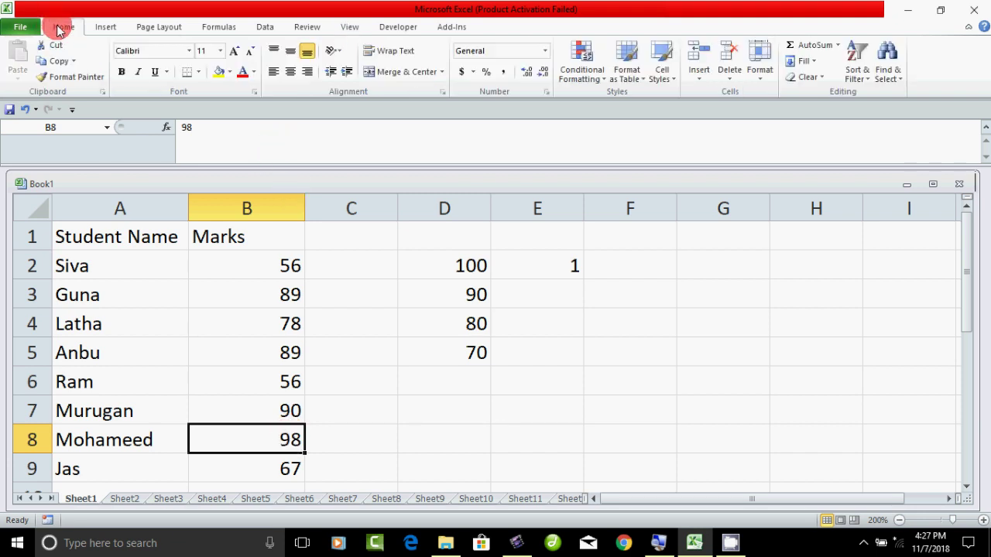
left_click(219, 72)
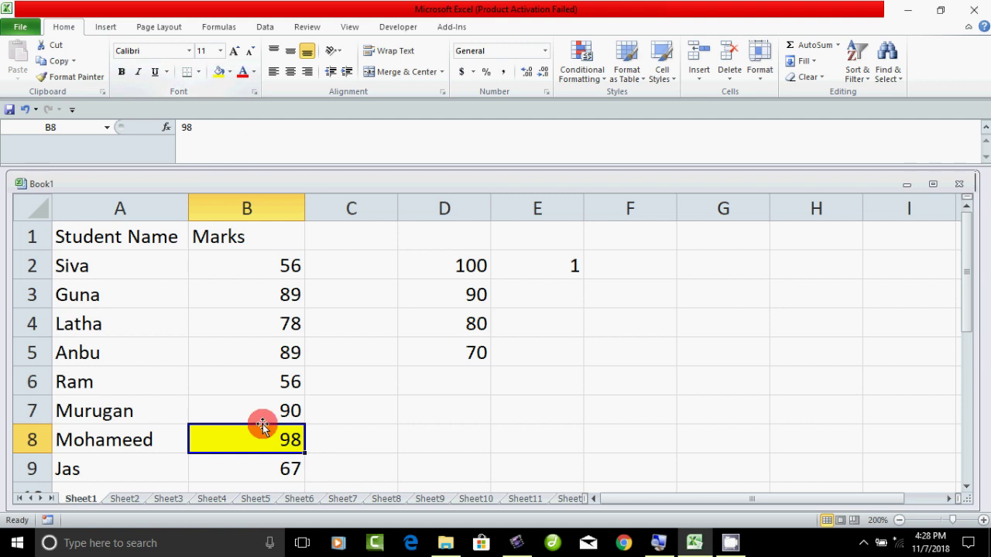
Compare the 100 and 90 bins against E2's count of 1
left_click(456, 269)
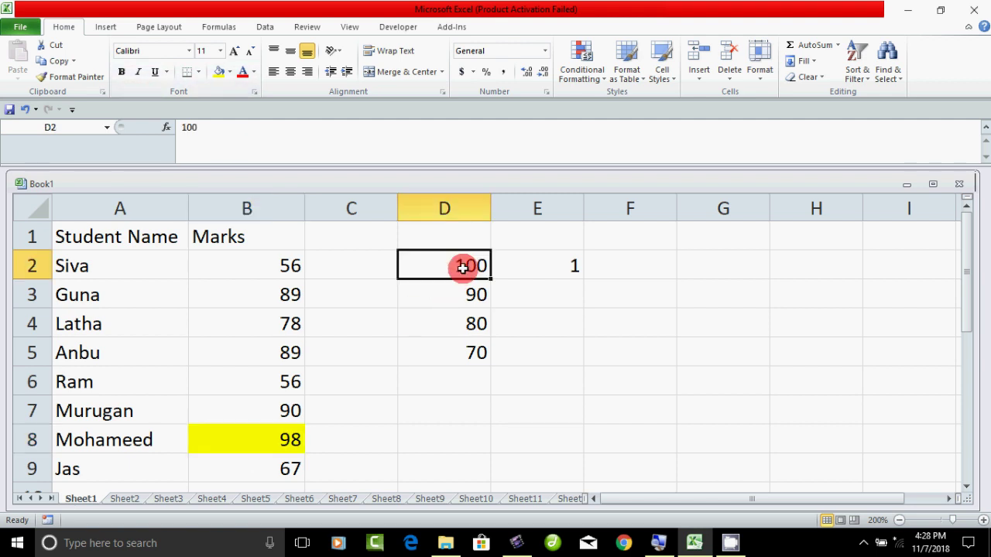
left_click(482, 297)
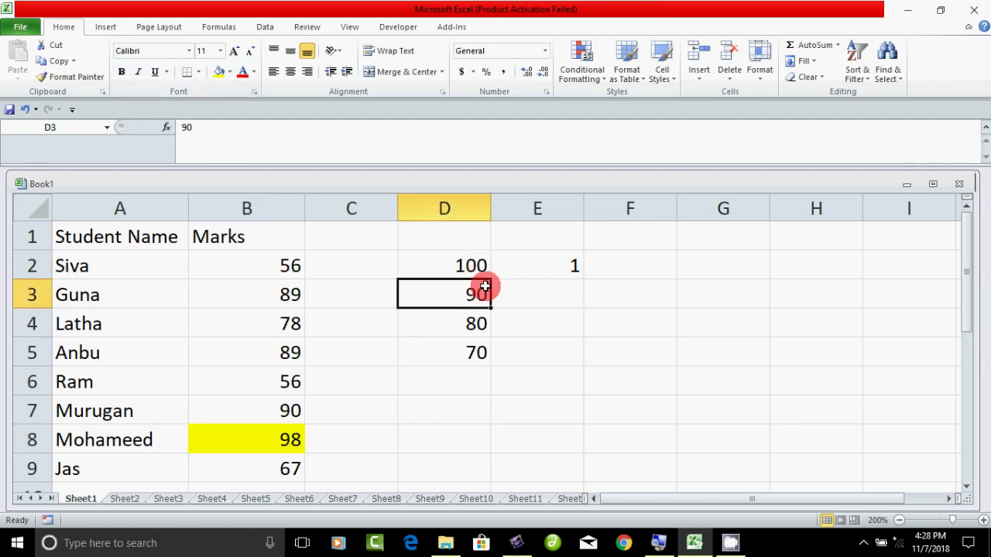
left_click(484, 266)
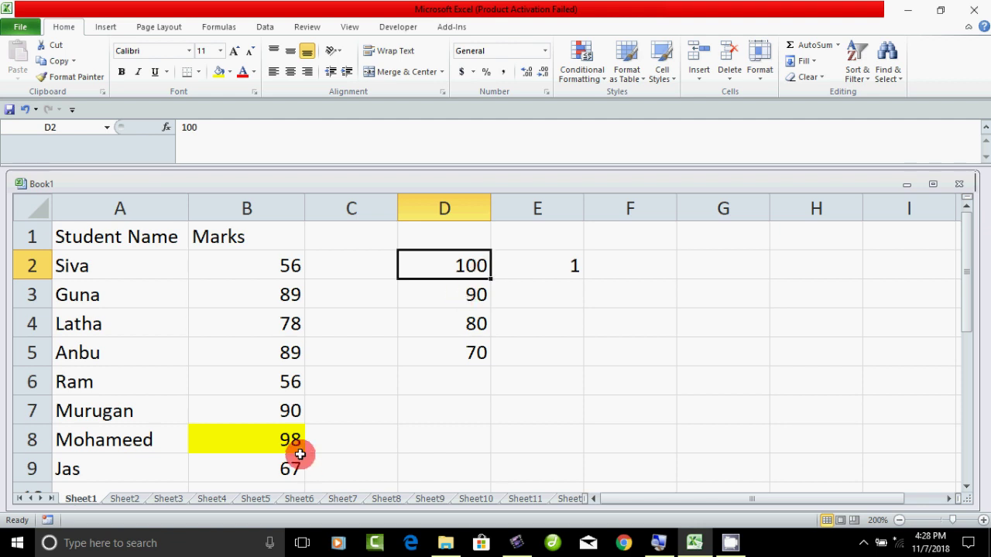
left_click(573, 262)
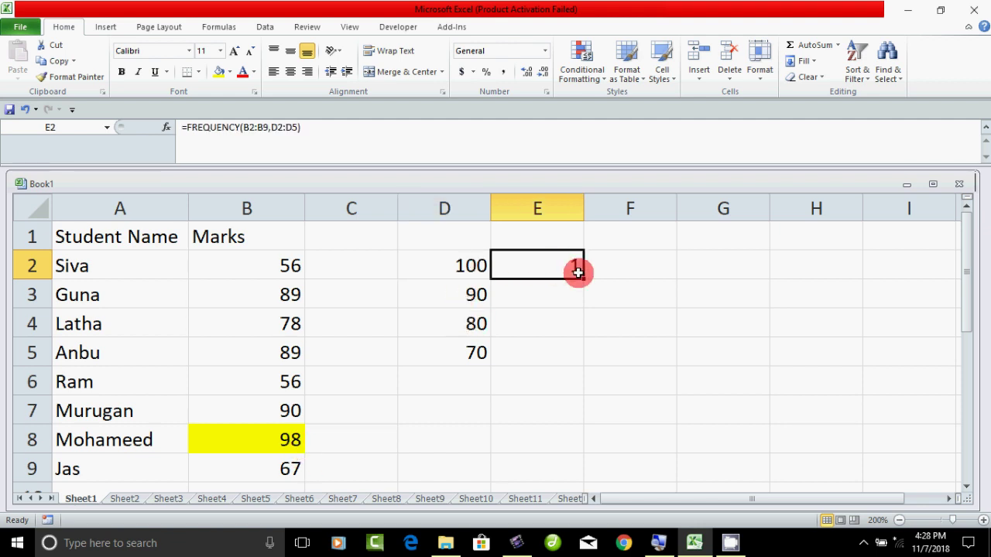
Fill the FREQUENCY formula from E2 down to E5 and inspect the copy in E3
left_click_drag(582, 278, 578, 362)
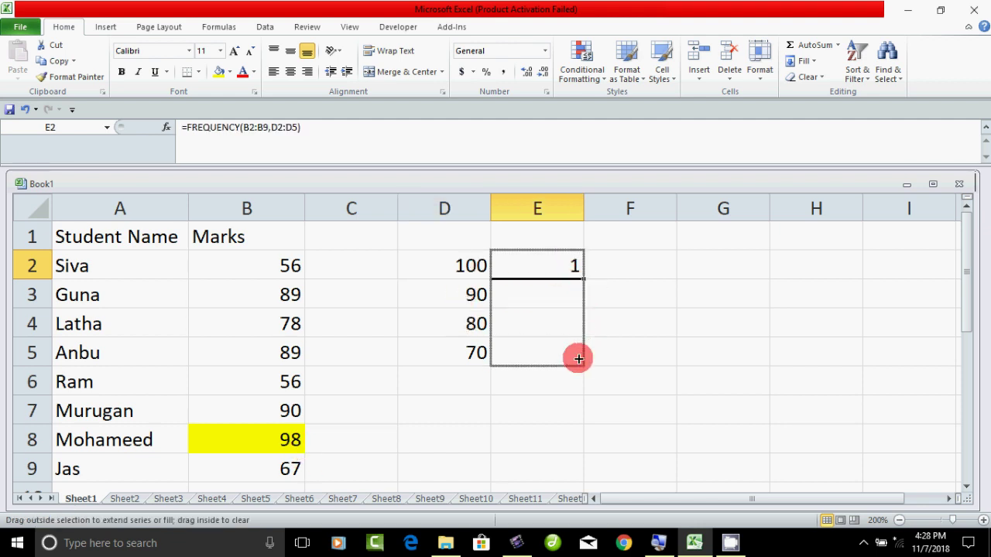
left_click(569, 294)
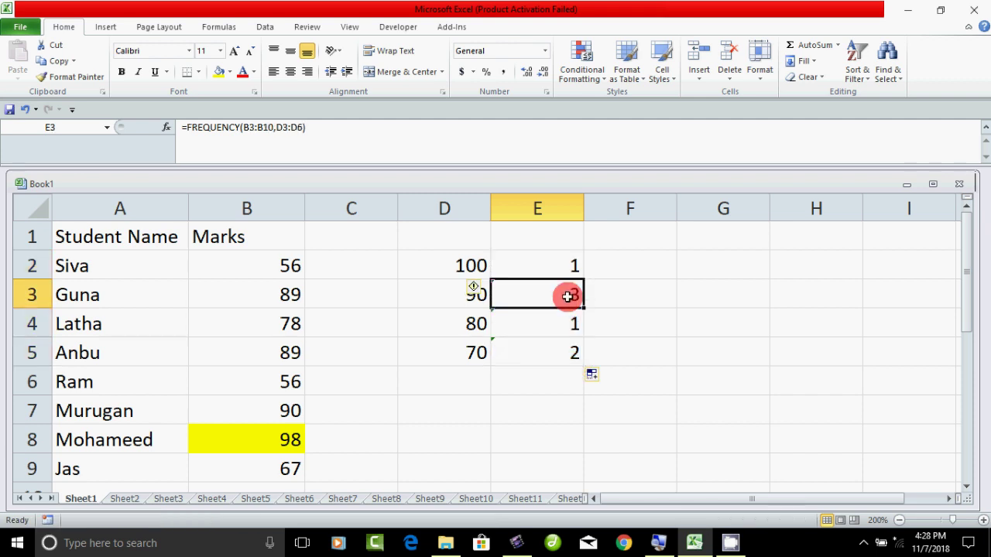
left_click(472, 426)
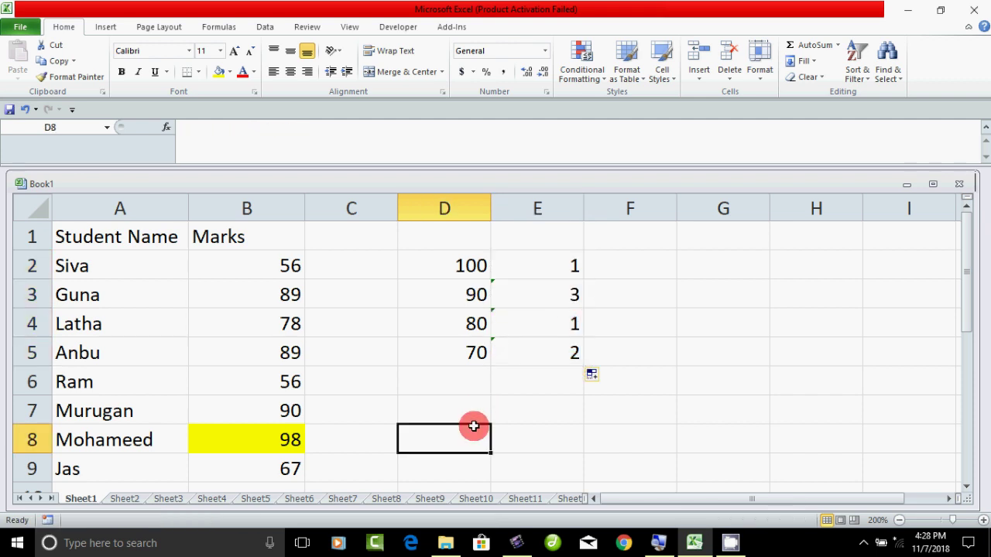
left_click(504, 291)
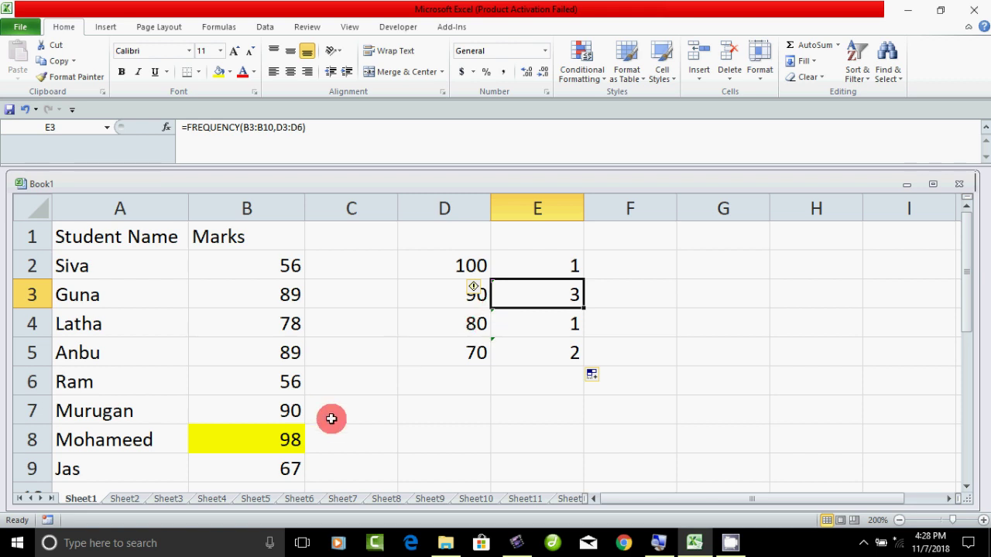
left_click(291, 355)
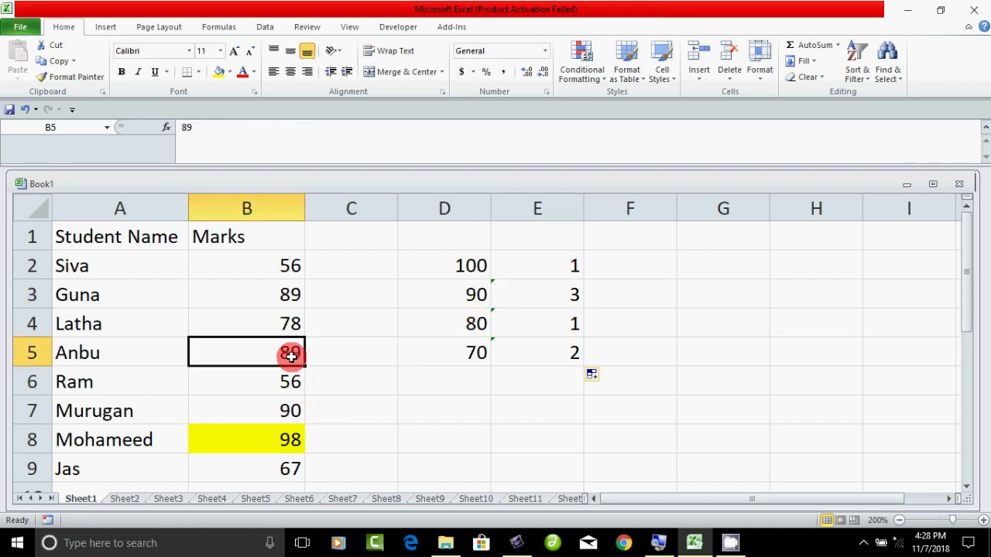
Fill the marks in B5, B7 and B3 (89, 90, 89) light blue
left_click(231, 72)
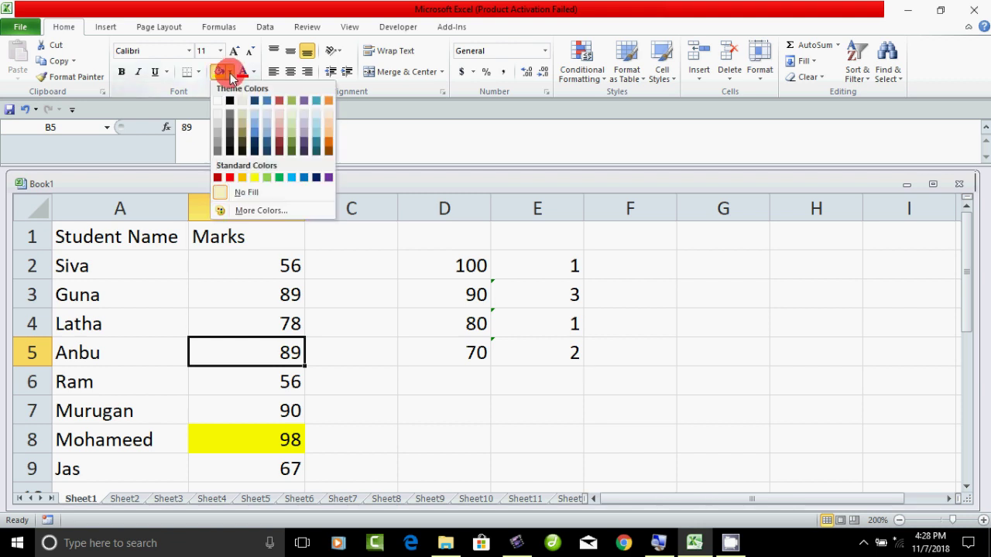
left_click(255, 123)
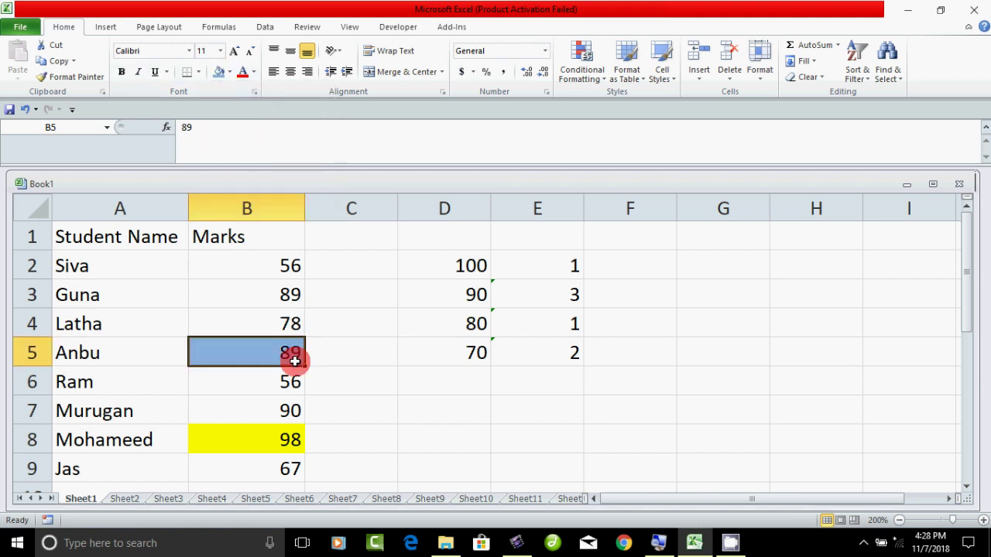
left_click(292, 413)
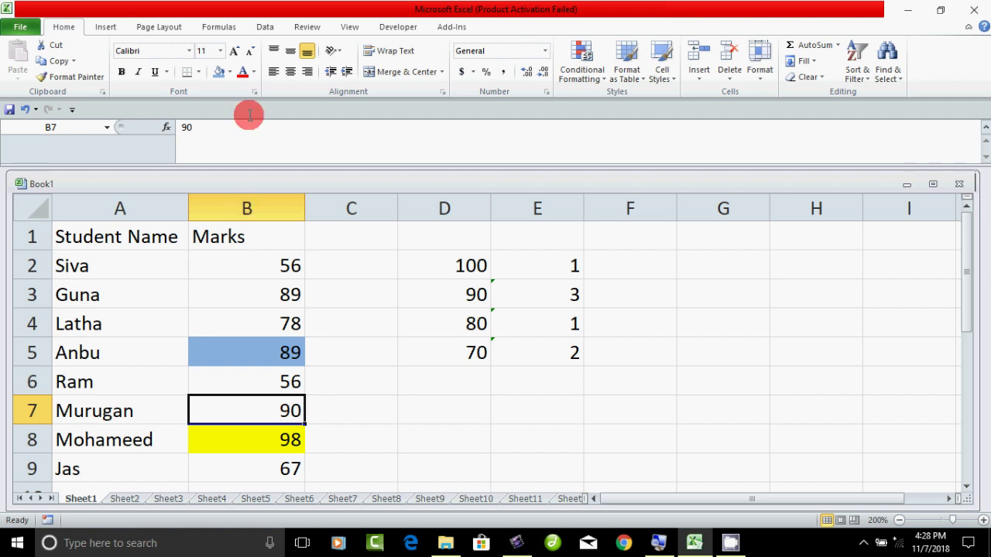
left_click(219, 71)
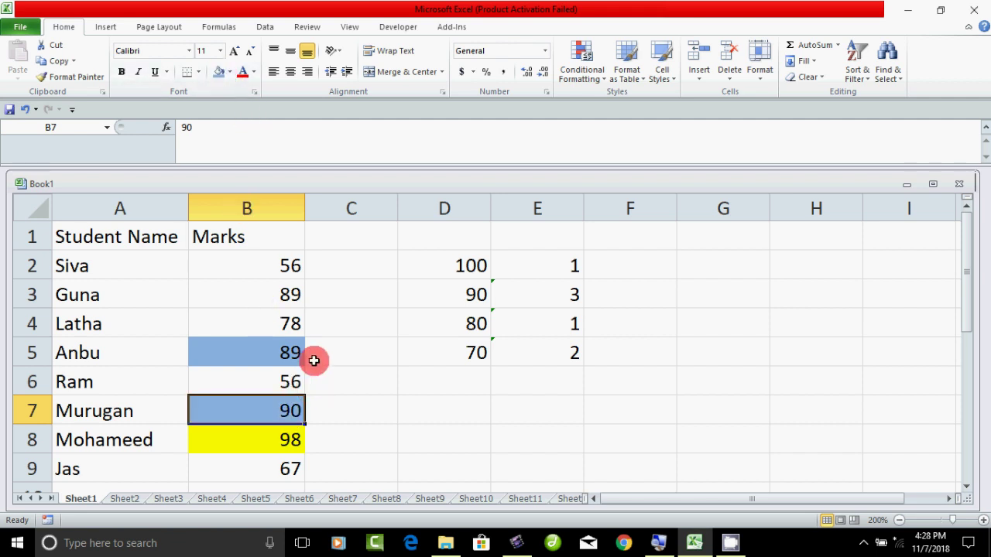
left_click(287, 292)
left_click(220, 72)
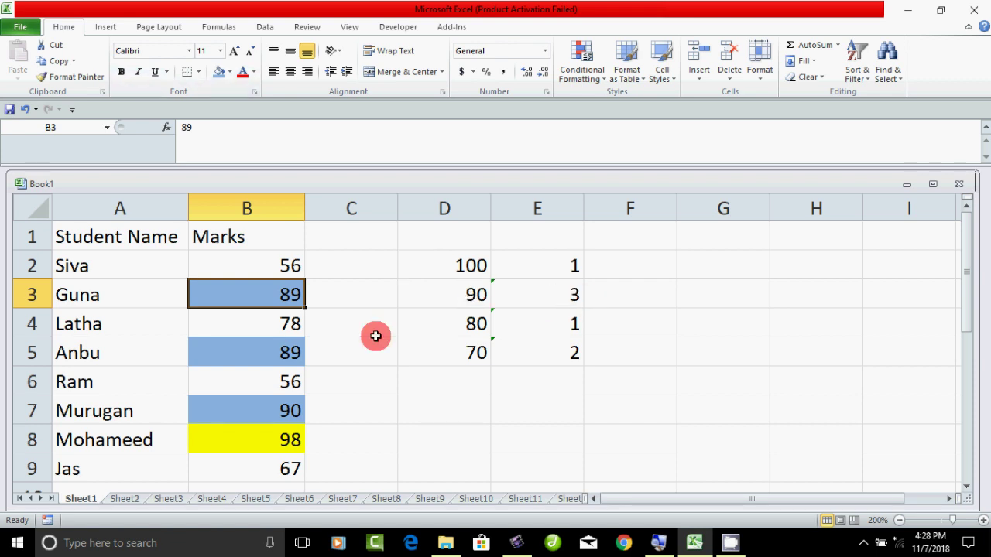
Compare the 90 bin in D3 with the three blue-filled marks
left_click(478, 295)
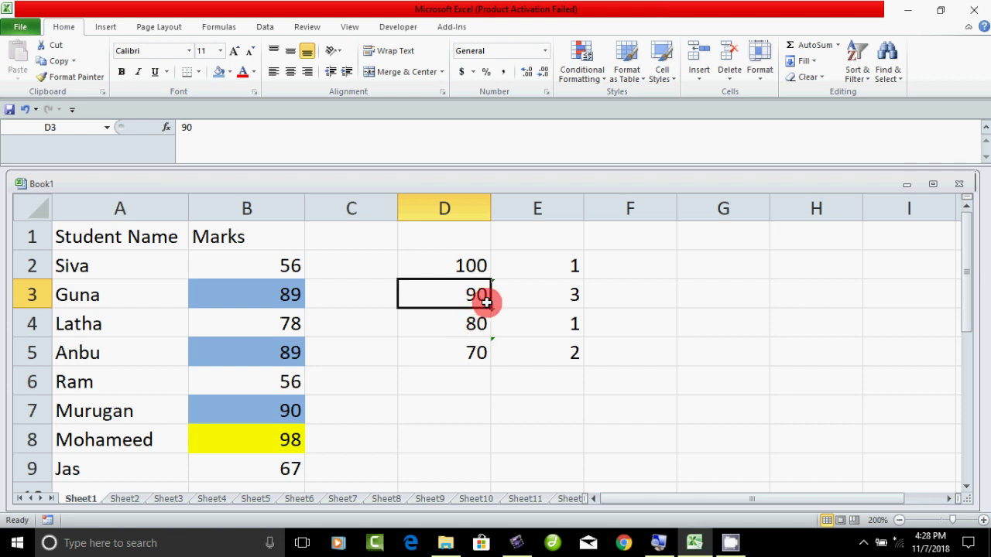
left_click(294, 410)
left_click(292, 355)
left_click(295, 298)
Fill the 78 mark in B4 light red to match the 80 bin
left_click(461, 321)
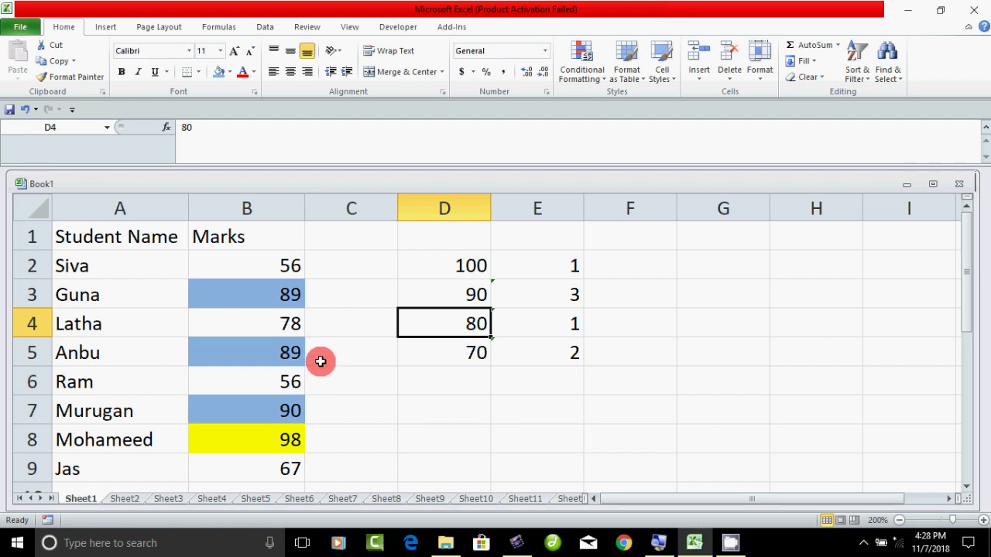
left_click(293, 326)
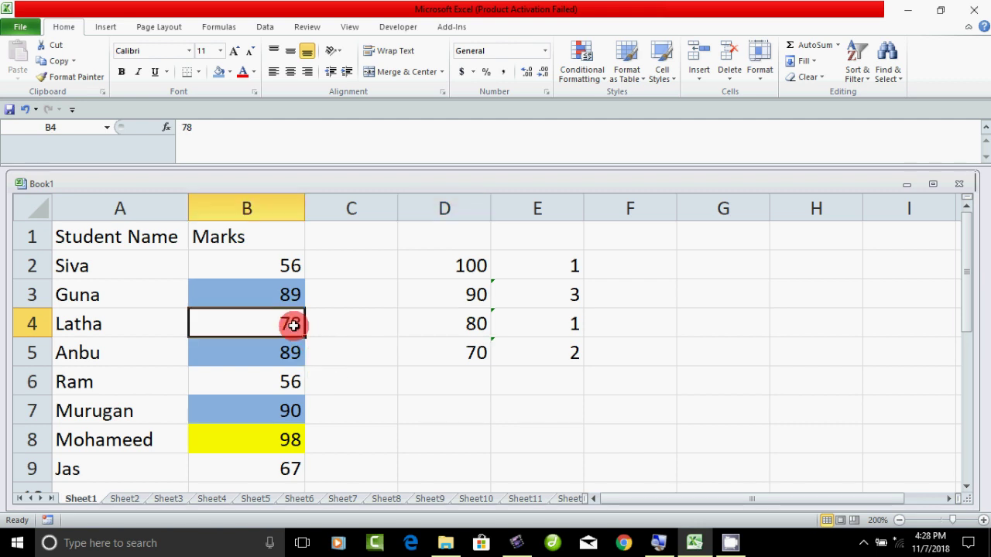
left_click(229, 73)
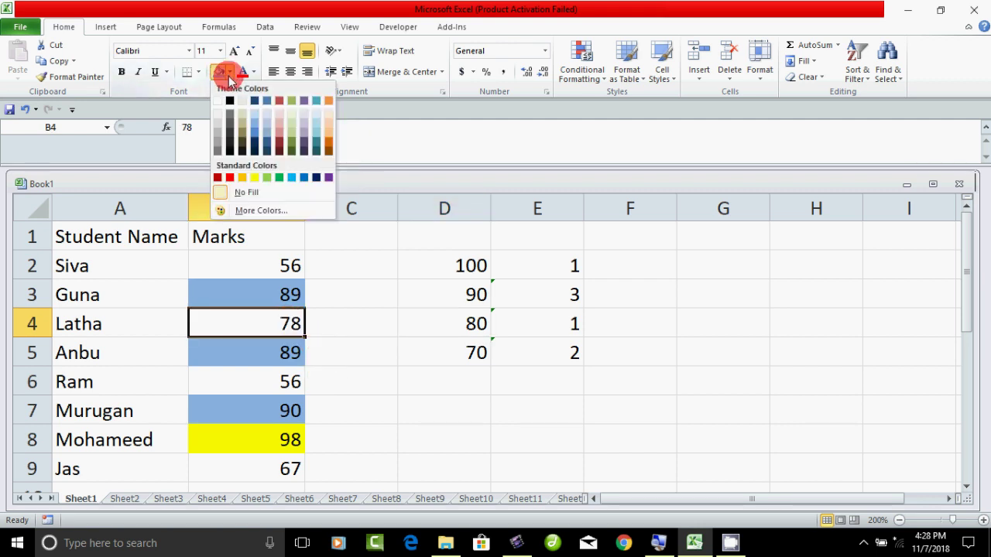
left_click(275, 136)
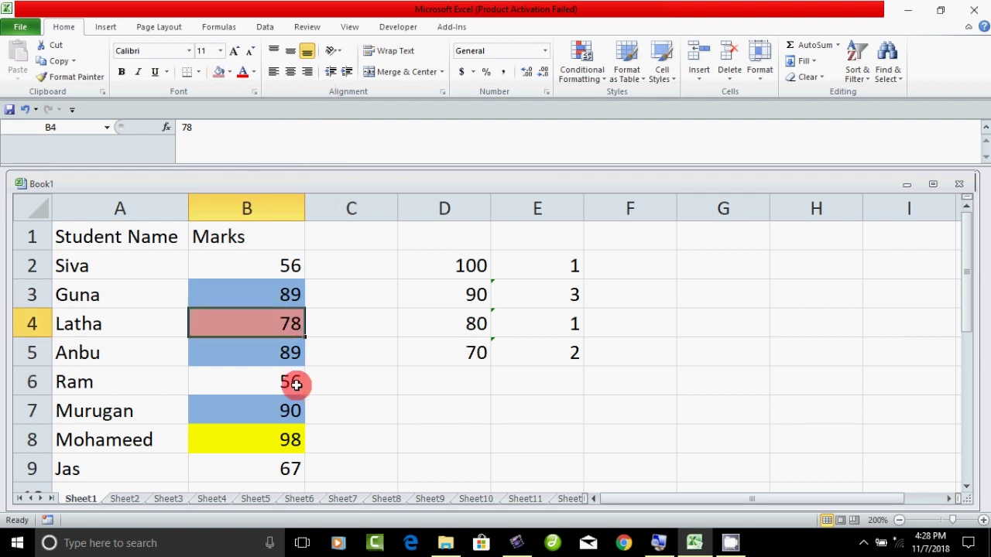
Compare E5's count with the remaining marks 56 in B2 and 67 in B9
left_click(574, 354)
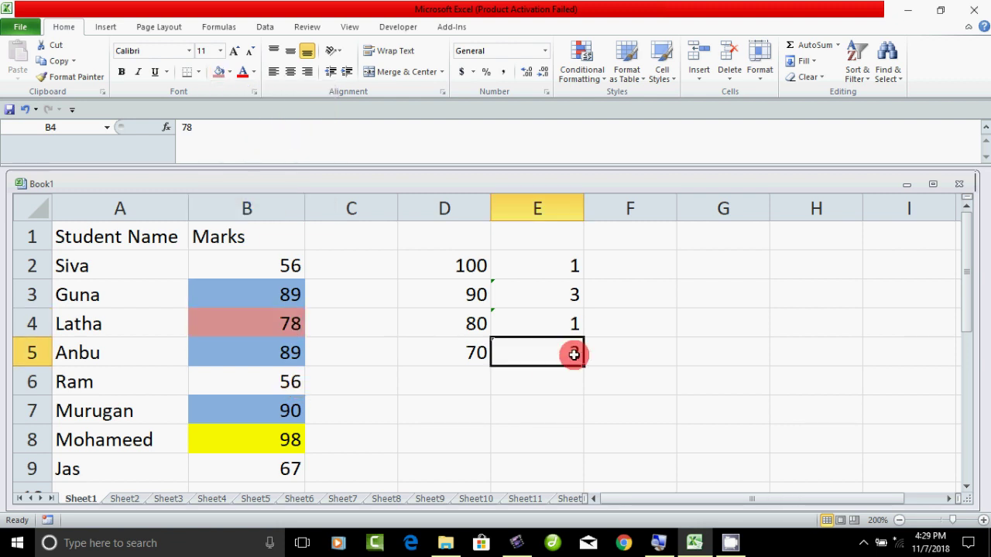
left_click(283, 268)
left_click(288, 380)
left_click(287, 267)
left_click(286, 473)
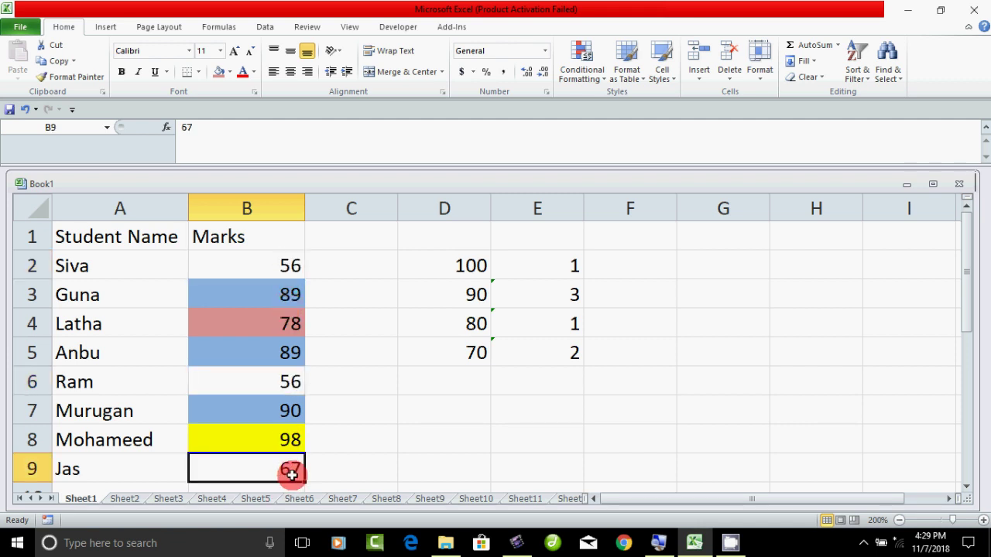
left_click(289, 267)
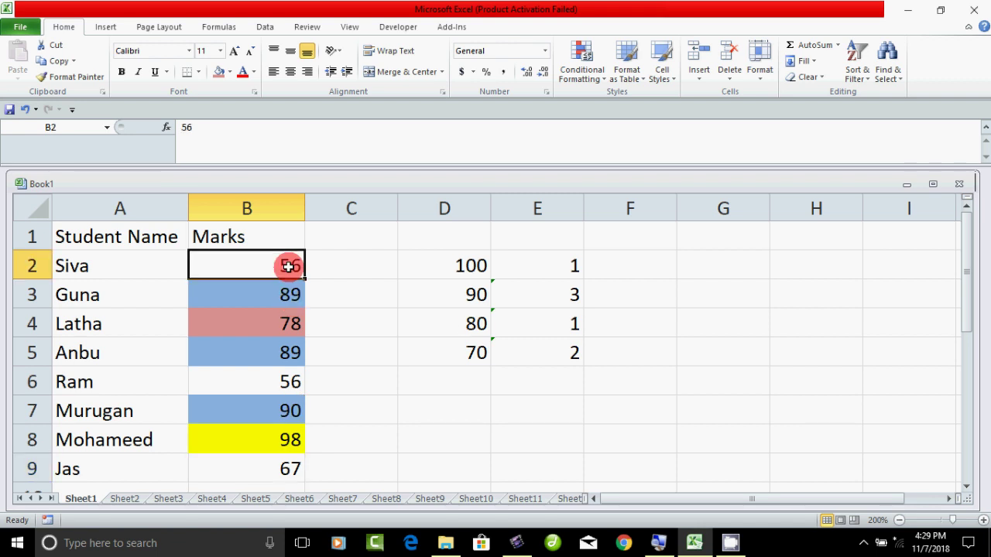
left_click(546, 354)
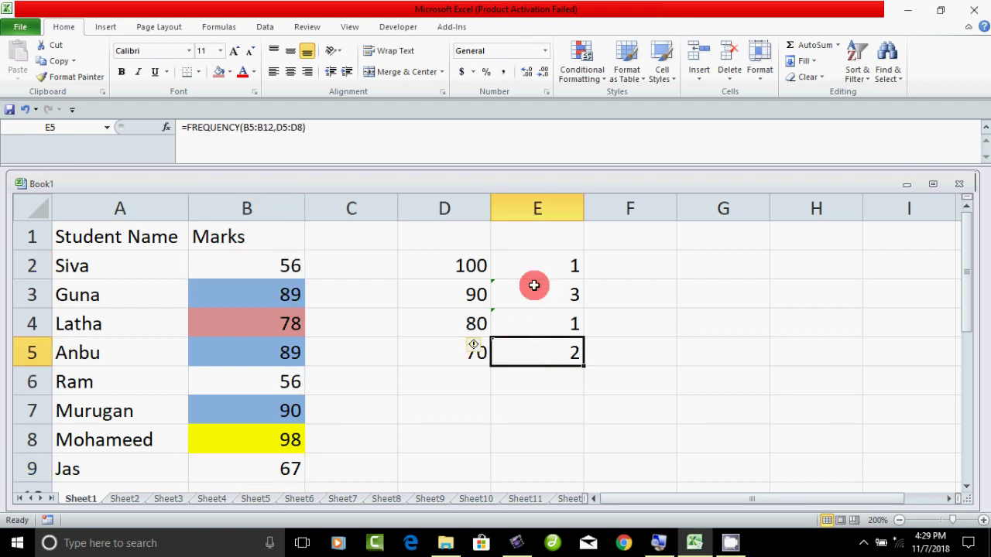
Review the results, marks and bins, then clear the FREQUENCY formulas in E2:E5
left_click_drag(542, 261, 537, 351)
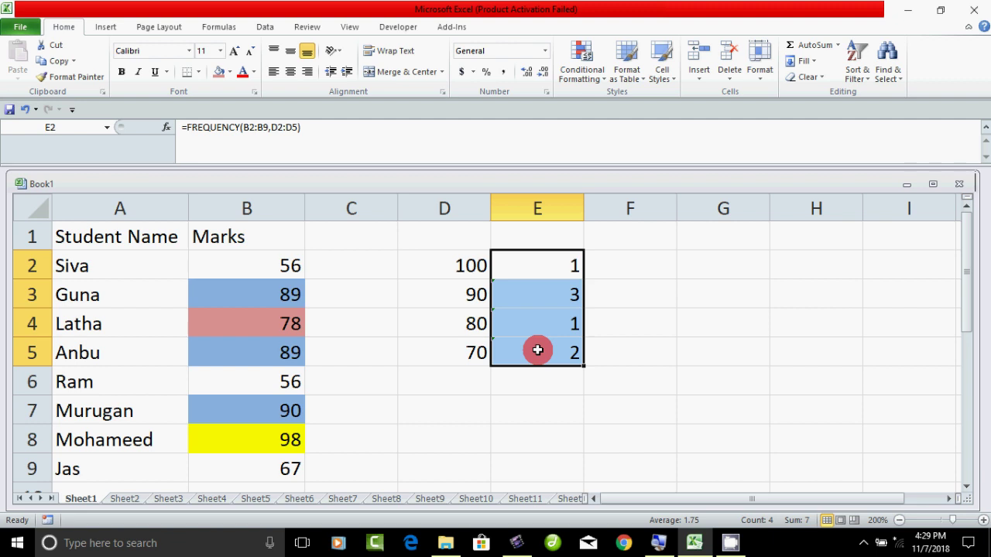
left_click(502, 439)
left_click(568, 261)
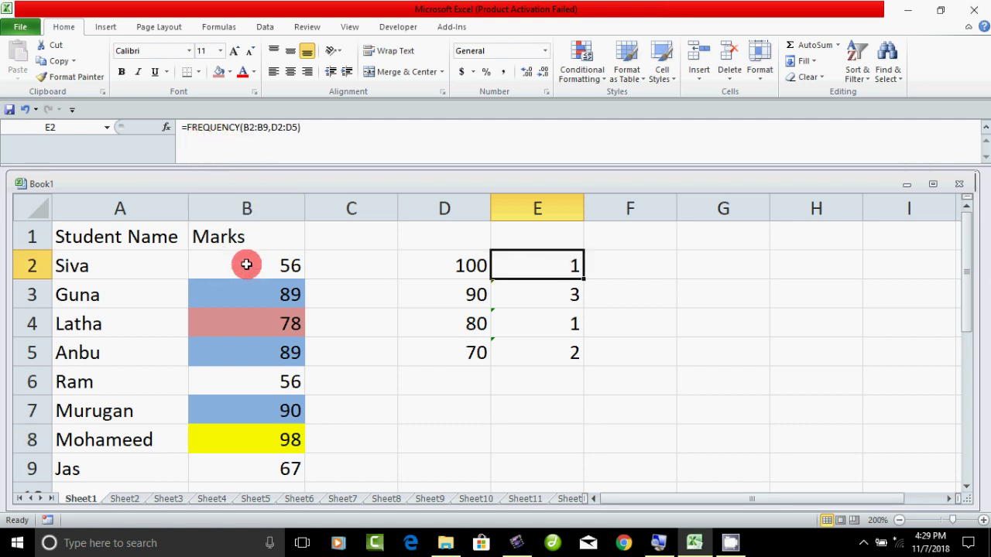
left_click_drag(246, 264, 259, 465)
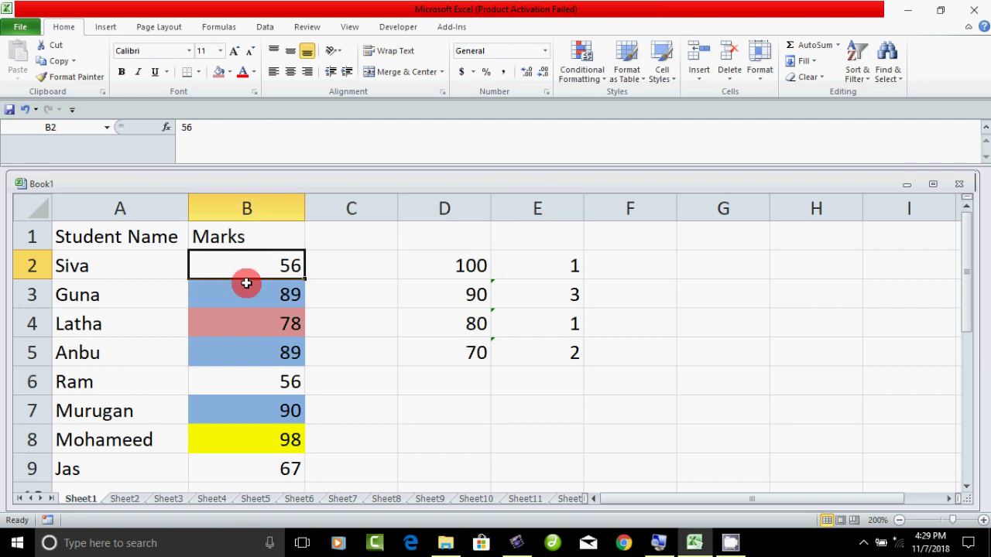
left_click(440, 366)
left_click_drag(456, 266, 460, 350)
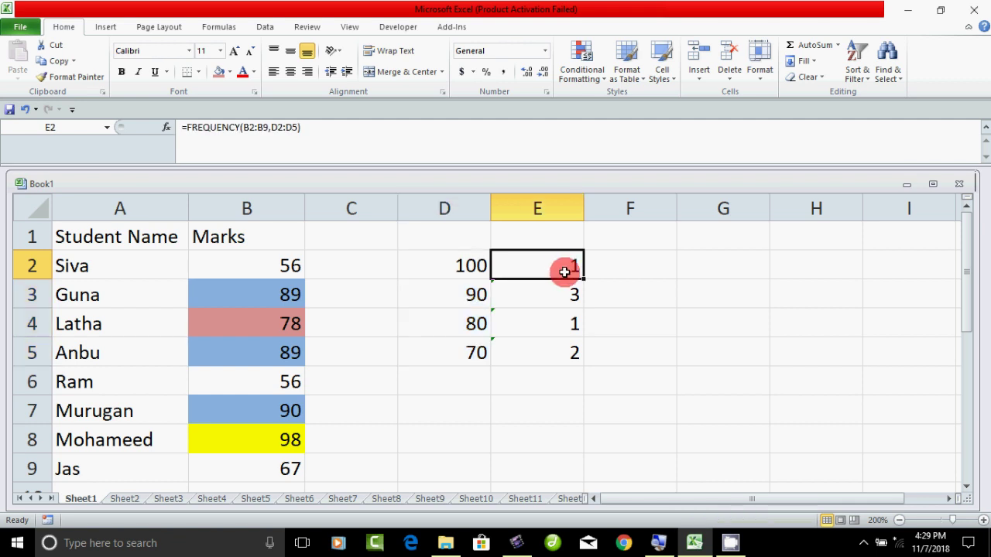
left_click(545, 363)
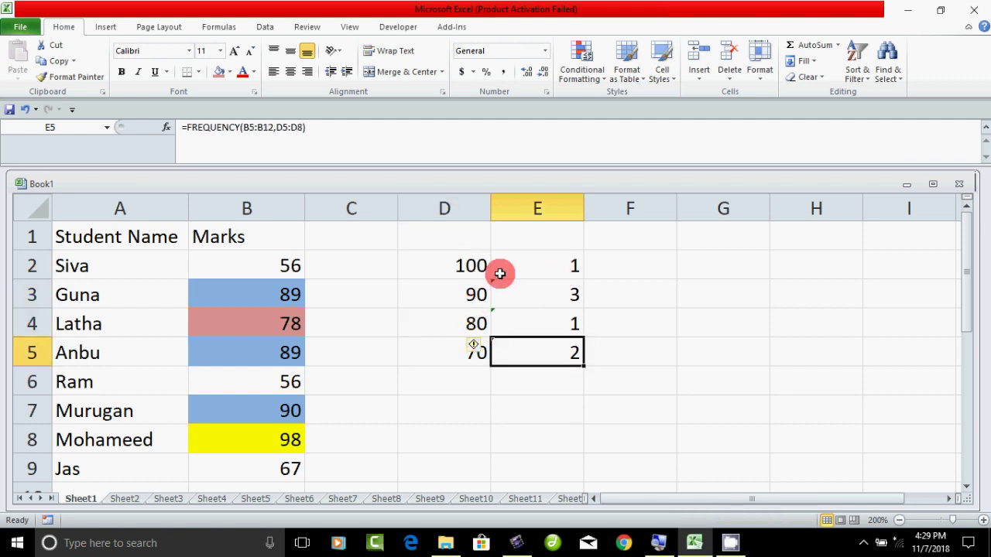
left_click_drag(550, 265, 544, 347)
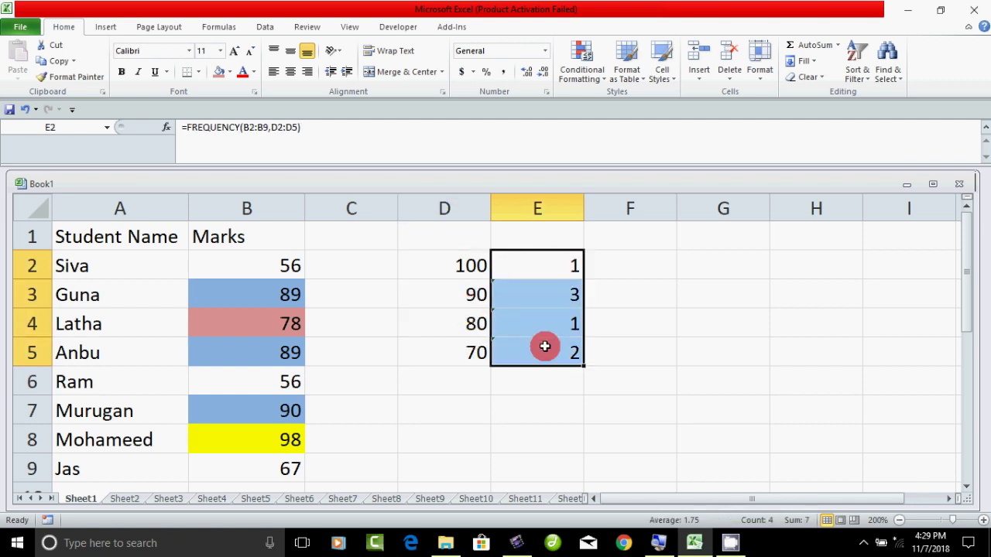
key("BackSpace")
left_click(580, 438)
left_click_drag(573, 292, 570, 369)
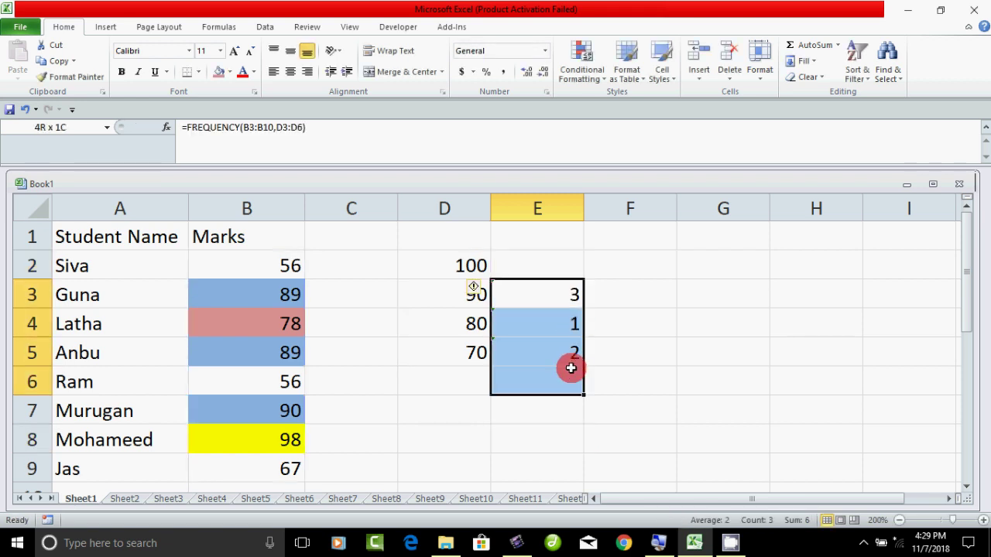
key("BackSpace")
left_click(566, 431)
left_click(564, 327)
key("BackSpace")
left_click(563, 378)
left_click(564, 359)
key("BackSpace")
key("Return")
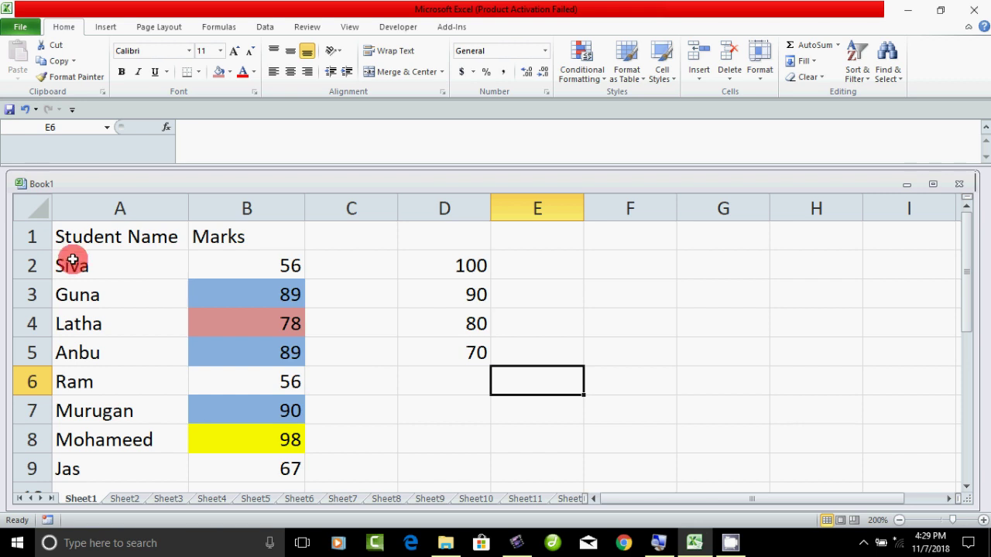
left_click_drag(72, 260, 68, 457)
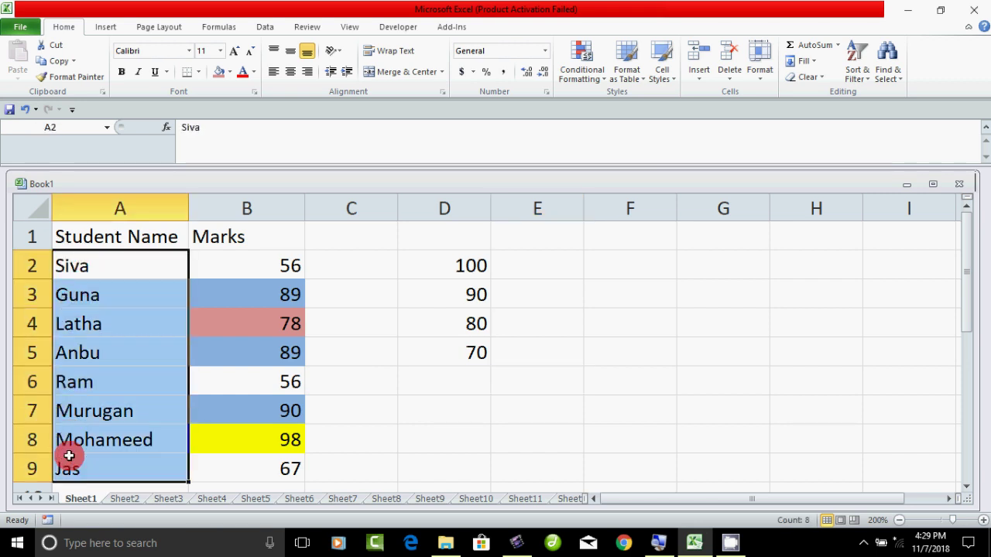
left_click_drag(232, 256, 237, 409)
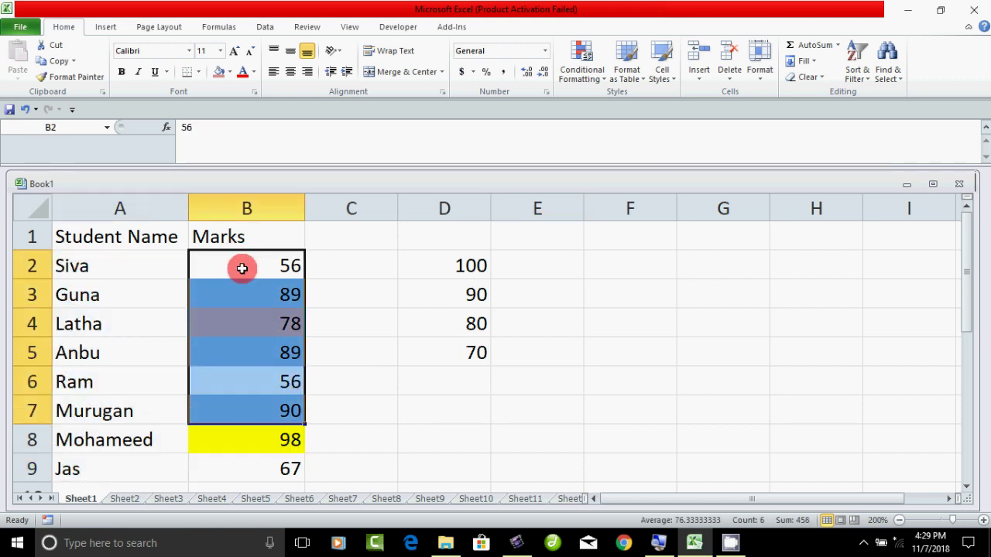
left_click_drag(241, 268, 248, 465)
left_click(493, 322)
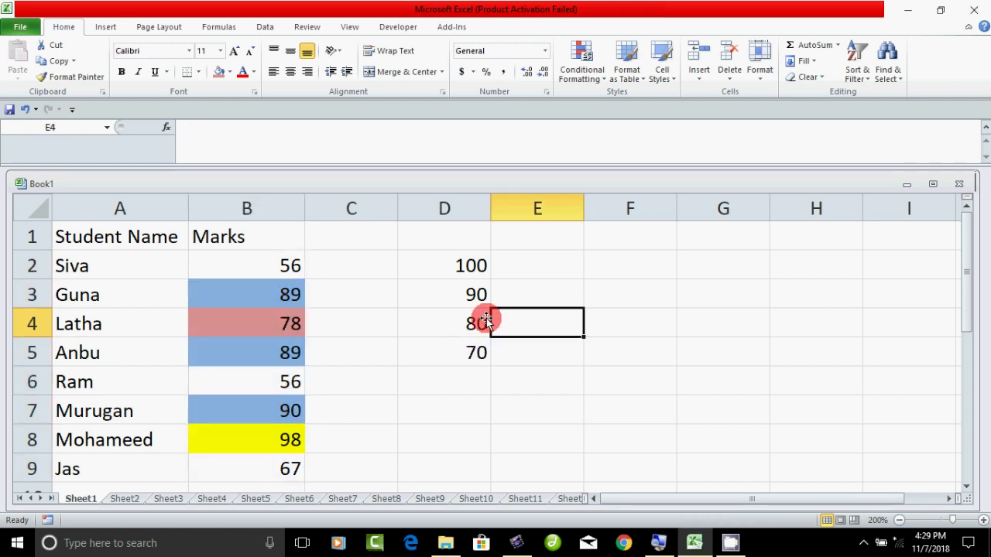
left_click_drag(463, 266, 454, 341)
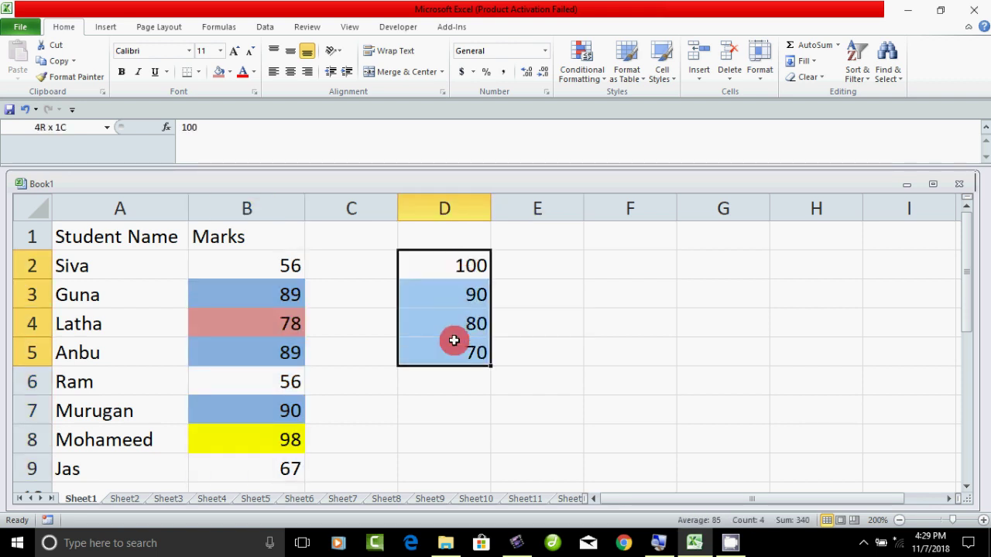
left_click(469, 273)
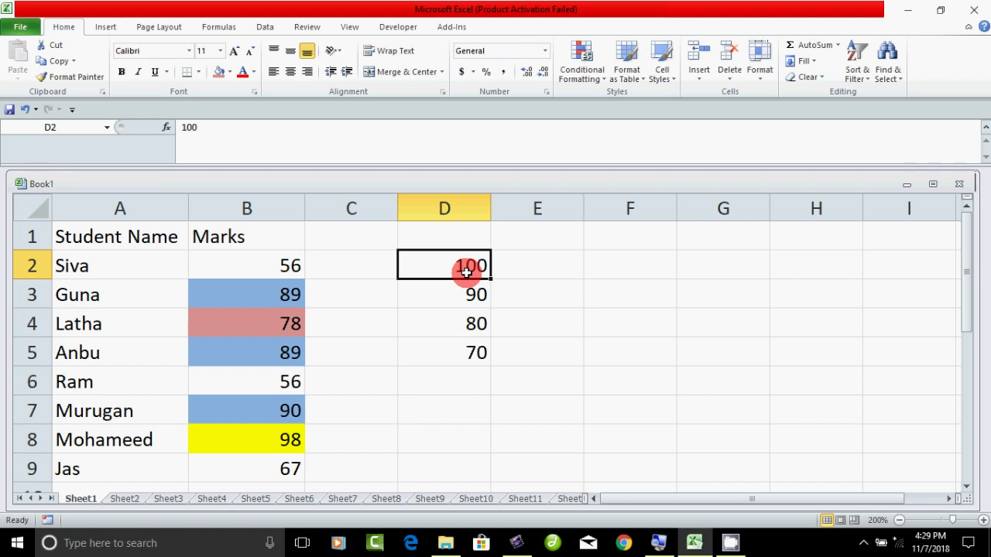
left_click(475, 295)
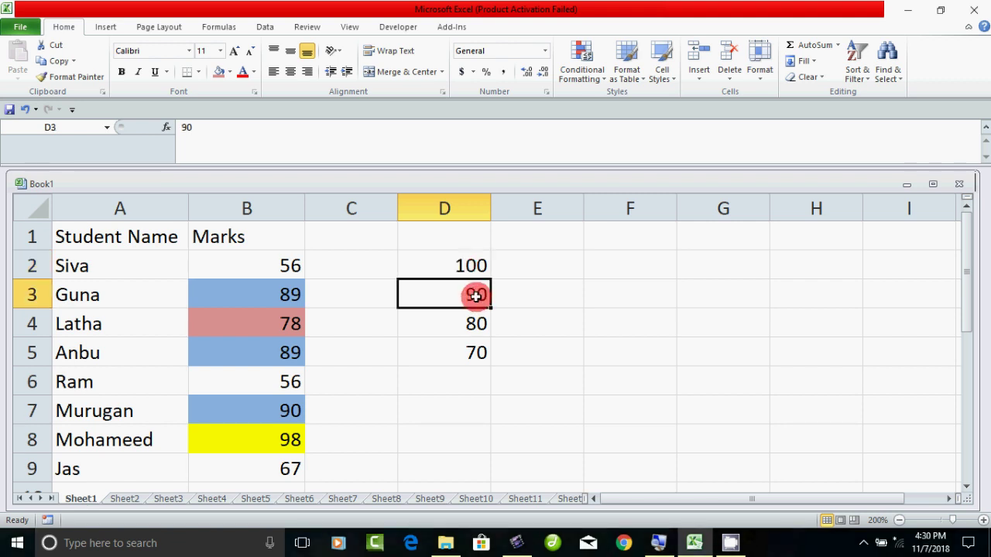
left_click(488, 268)
left_click(538, 269)
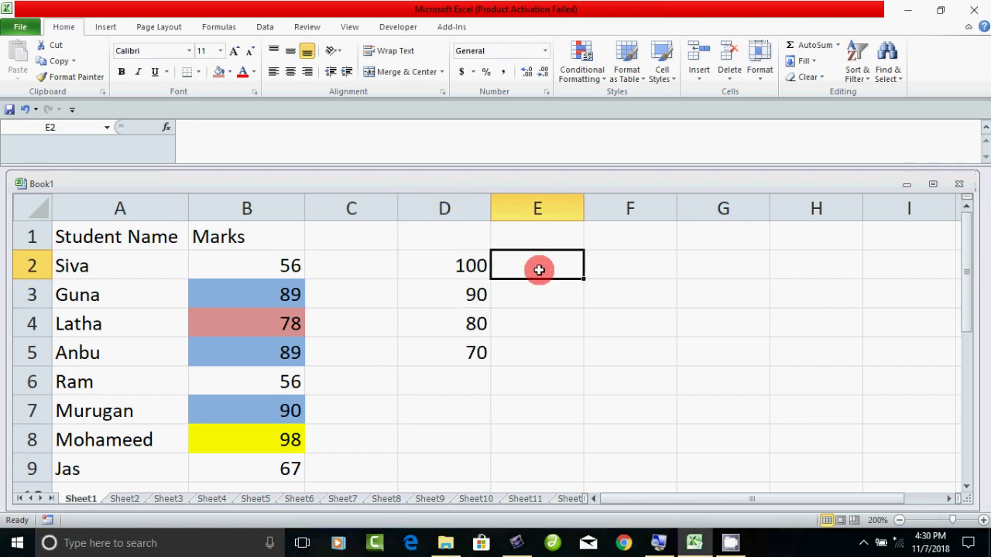
left_click(486, 298)
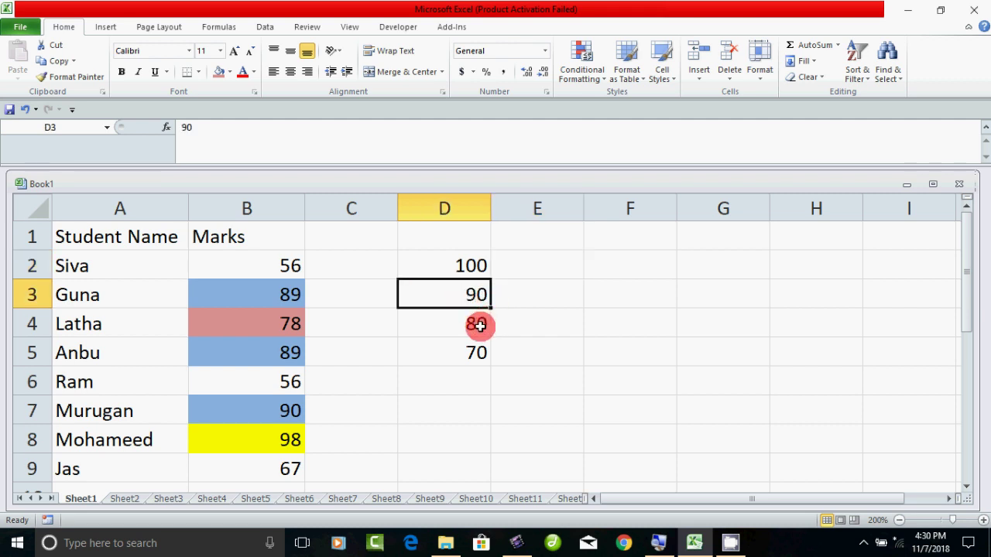
left_click(511, 299)
left_click(480, 323)
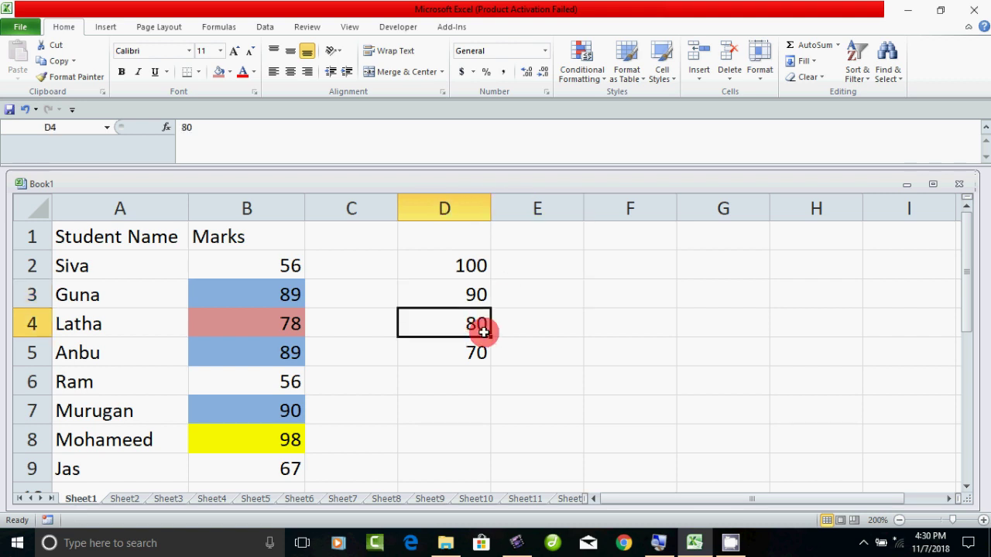
left_click(522, 328)
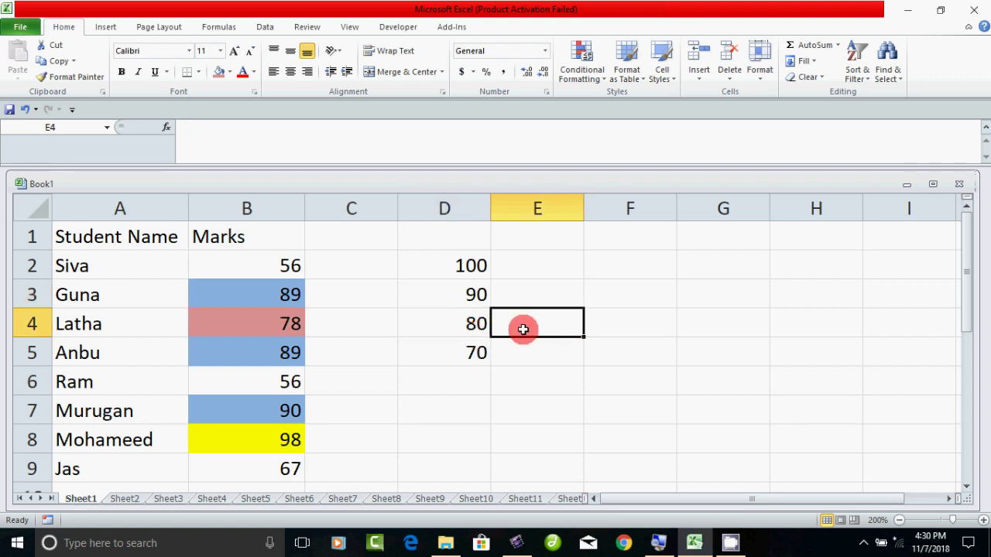
left_click(482, 349)
left_click(551, 350)
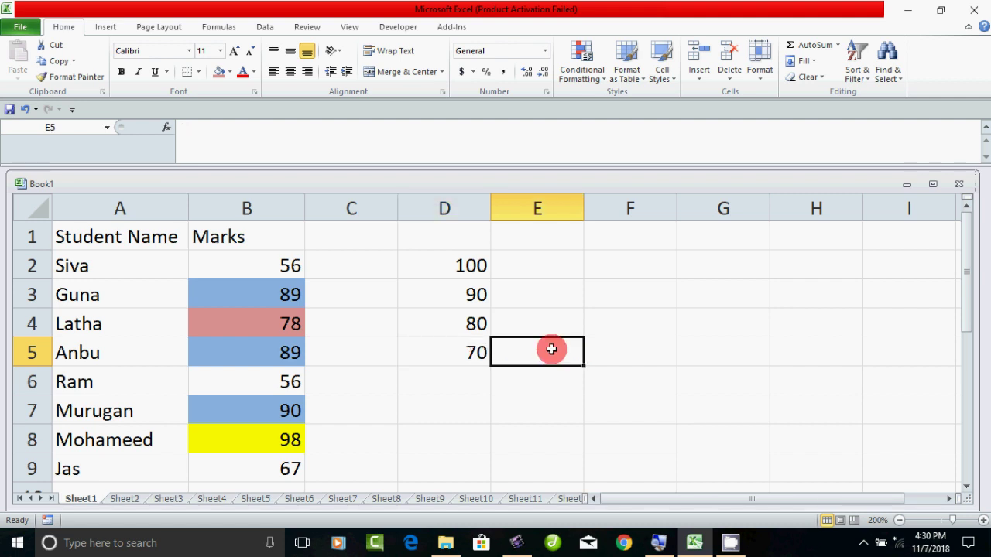
left_click(529, 266)
Type =FREQUENCY(B2:B9,D2:D5) into E2 and enter it
type("=")
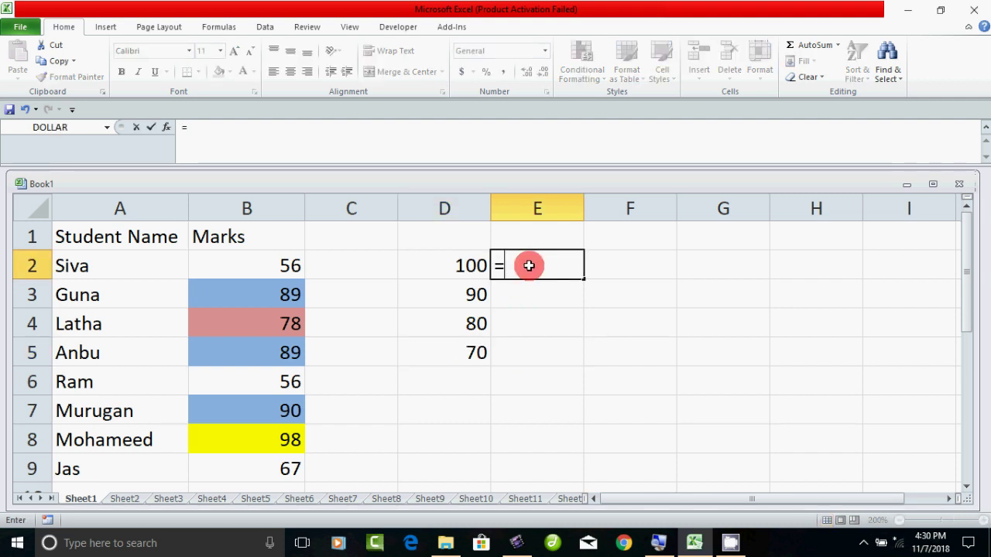
type("fre")
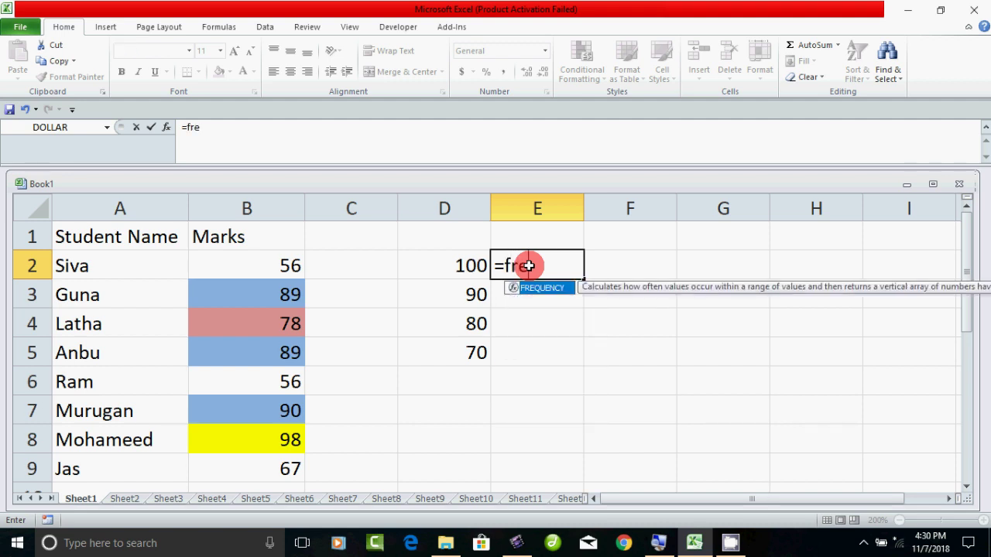
double_click(533, 288)
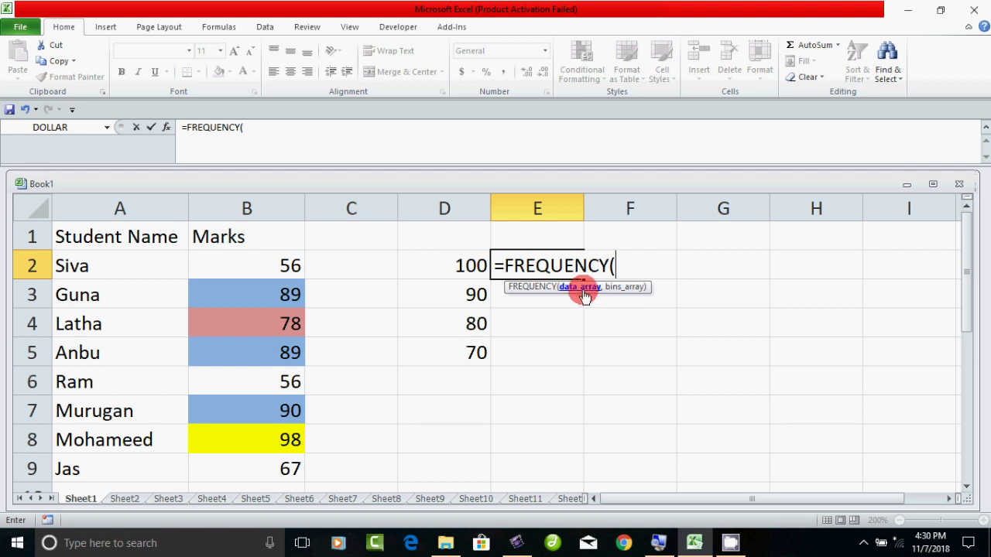
left_click_drag(264, 268, 264, 461)
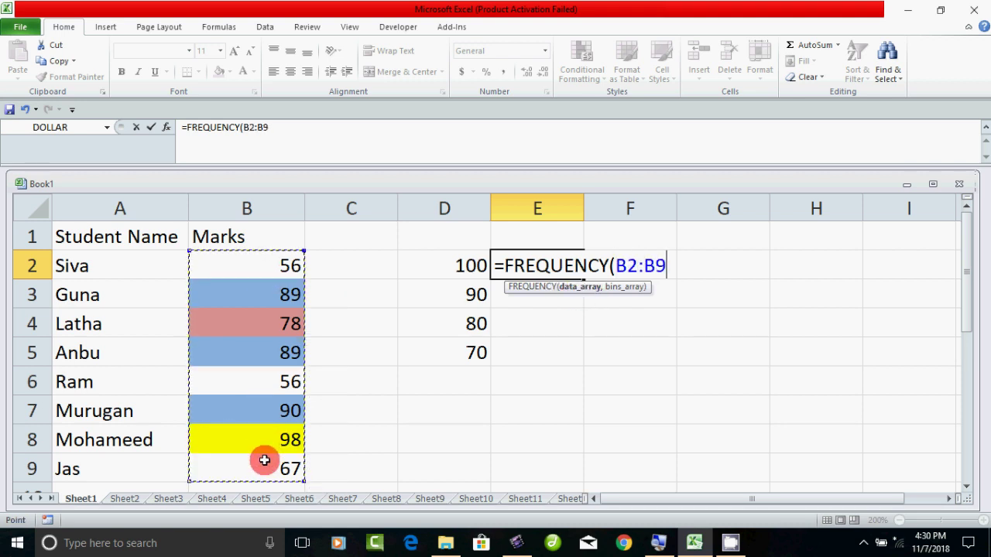
type(",")
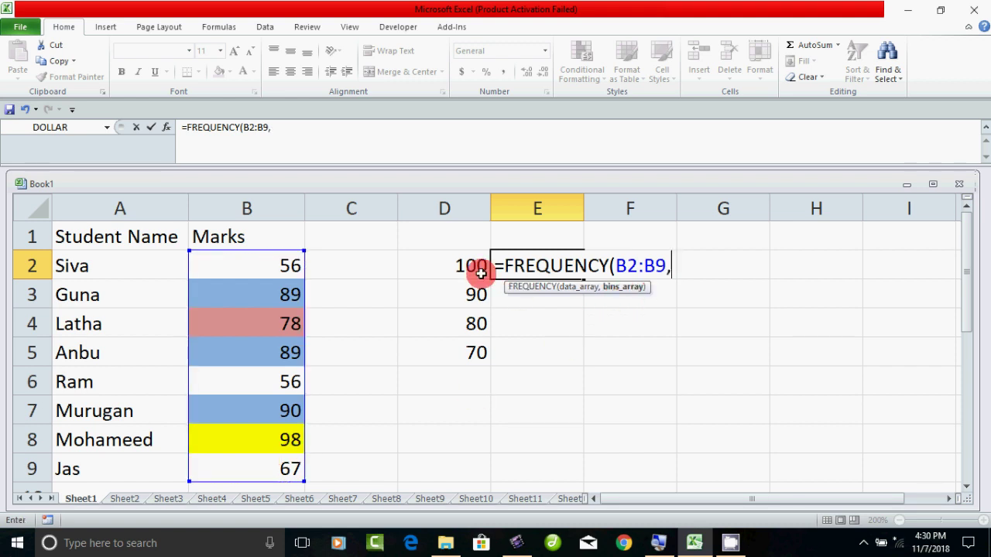
left_click_drag(473, 267, 470, 342)
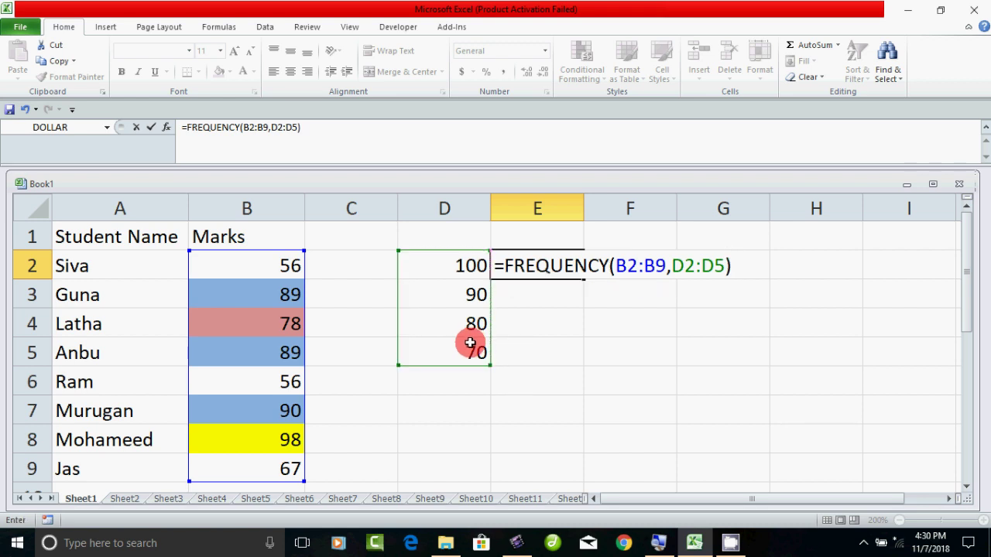
key("Return")
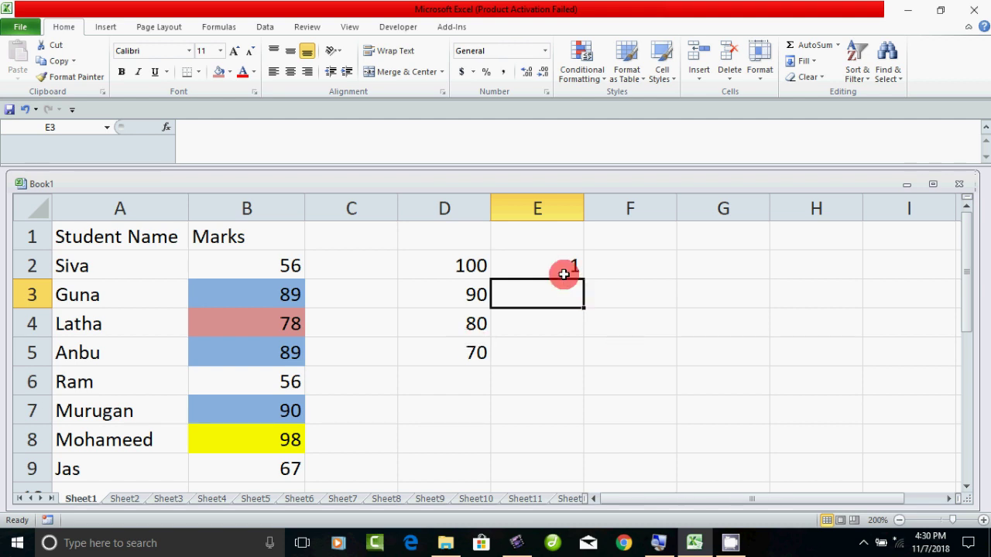
Check E2 against the 98 mark, then fill its formula down to E5
left_click(556, 268)
left_click(284, 447)
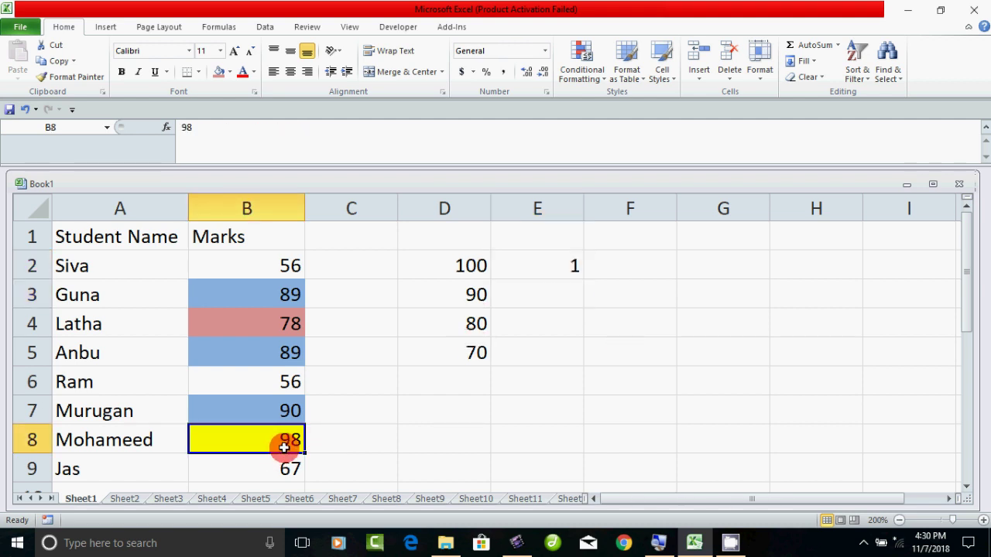
left_click(553, 267)
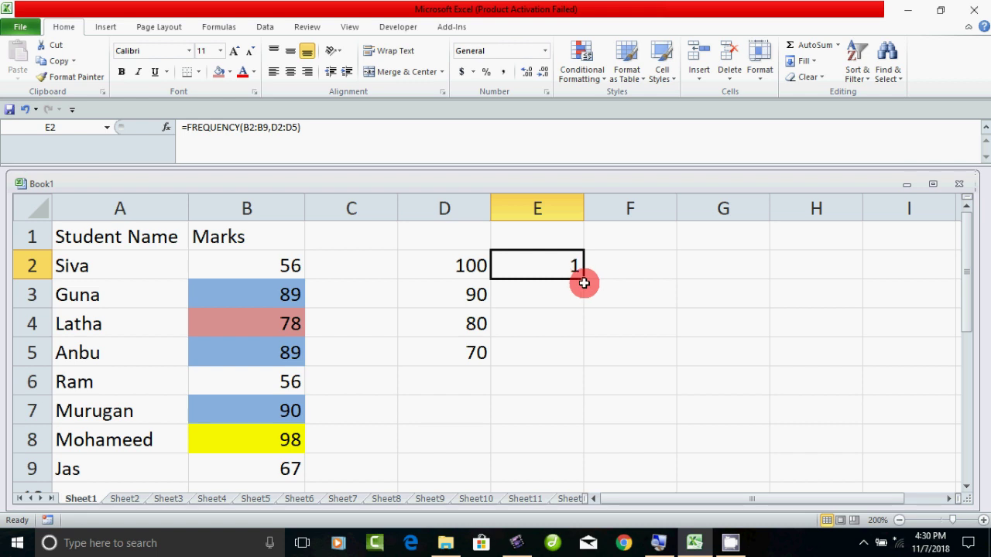
left_click_drag(584, 277, 584, 365)
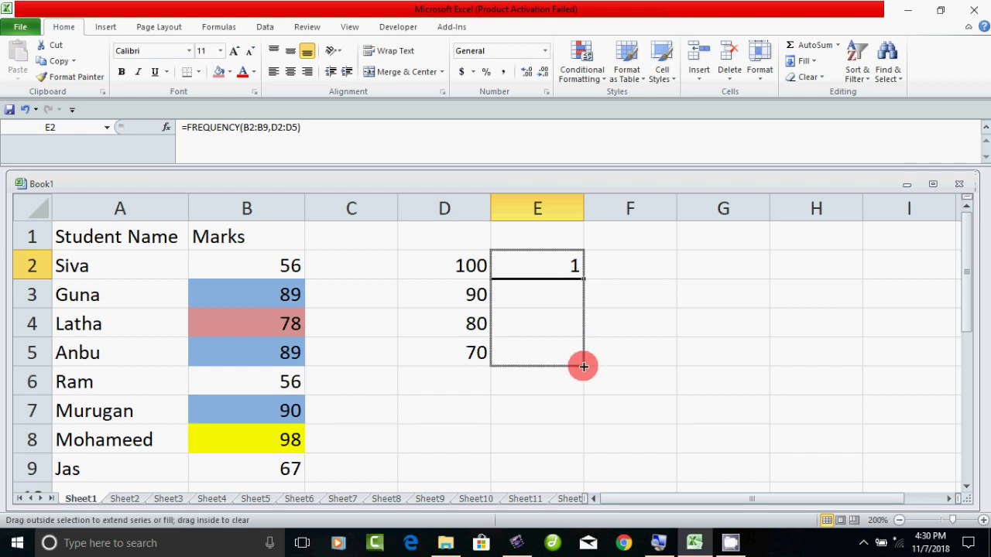
Compare the counts in E3:E5 with marks 90, 89, 89, 78, 56, 56 and 67
left_click(571, 293)
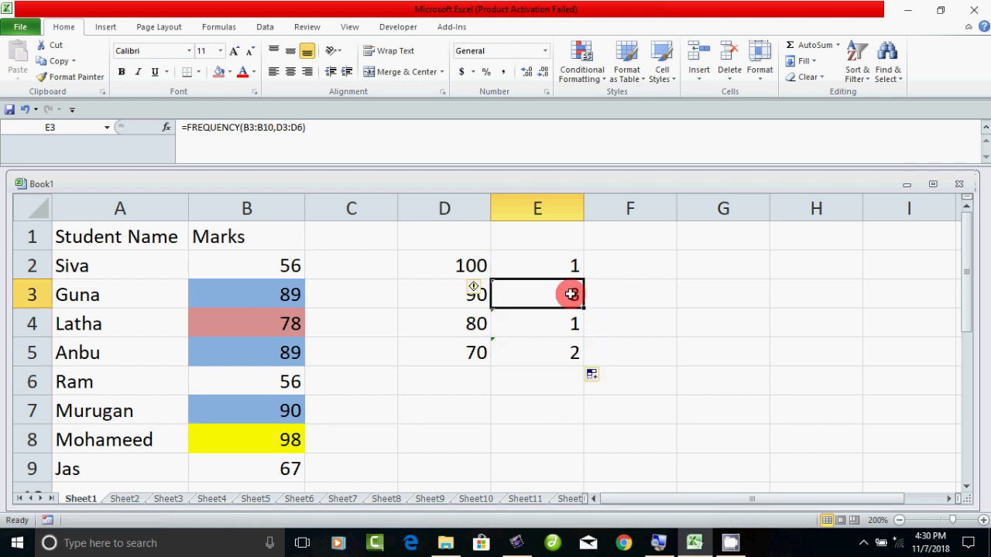
left_click(291, 413)
left_click(291, 352)
left_click(286, 299)
left_click(557, 327)
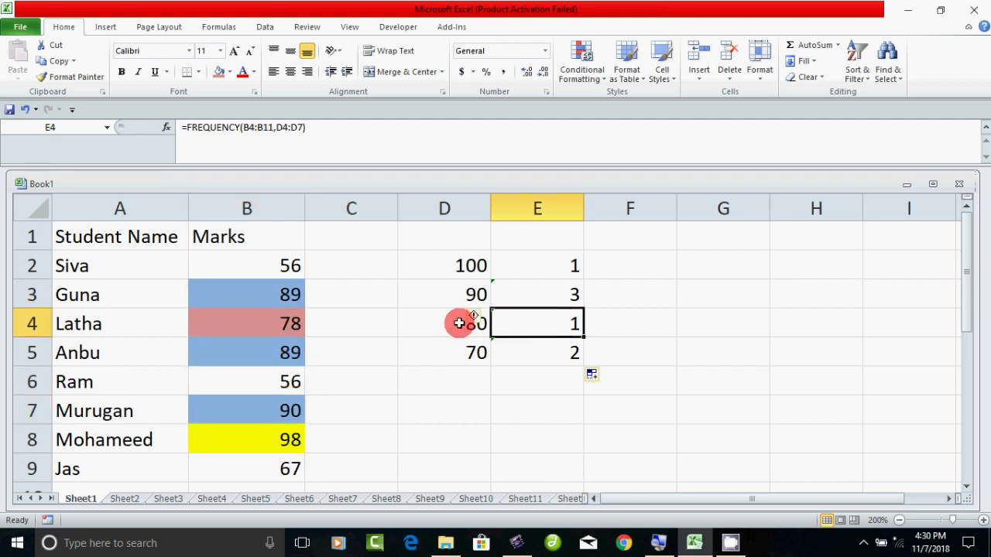
left_click(294, 326)
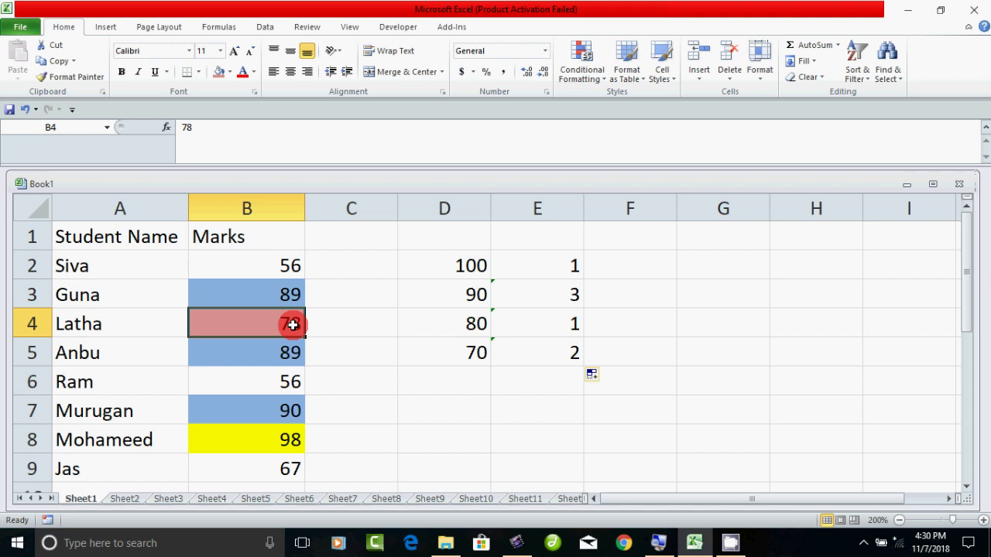
left_click(560, 355)
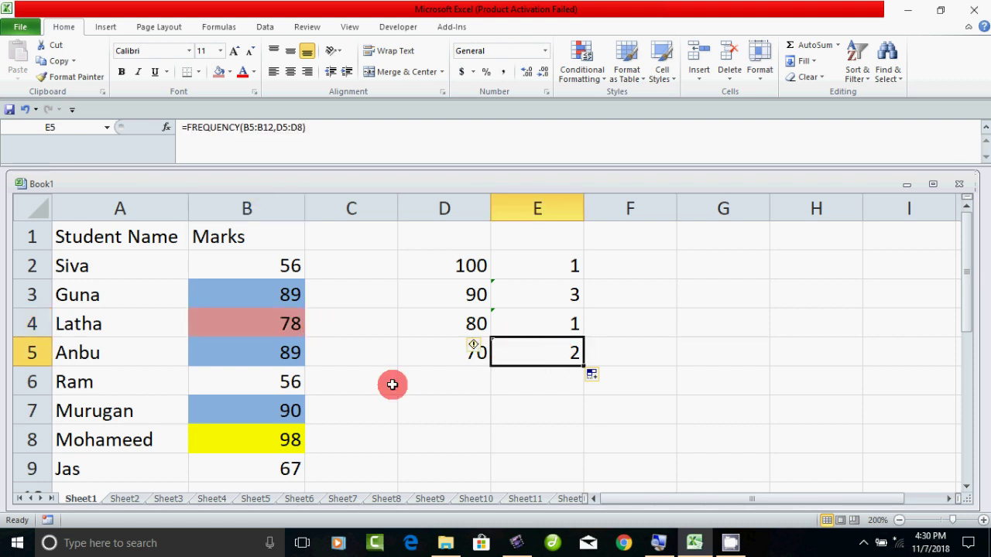
left_click(294, 267)
left_click(285, 386)
left_click(285, 472)
left_click(337, 471)
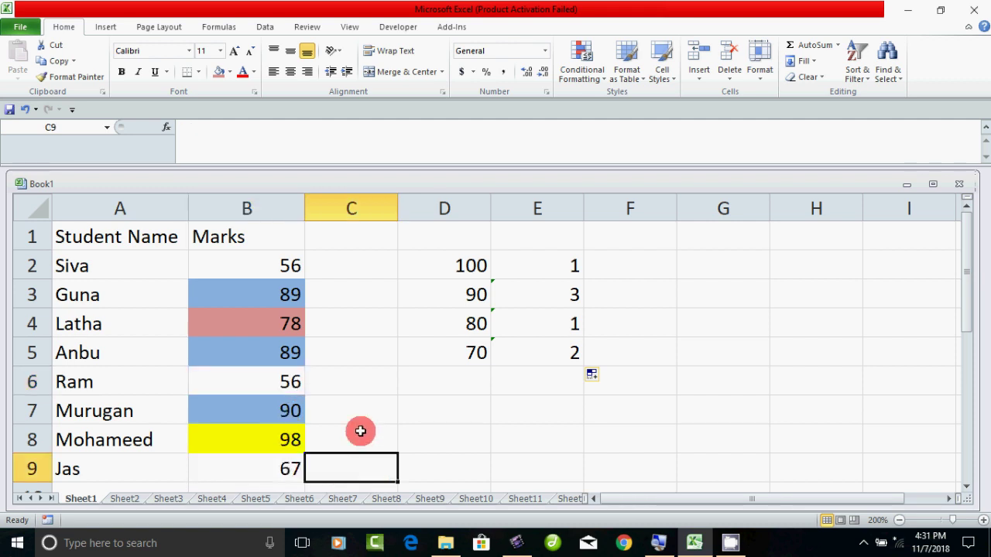
left_click(562, 264)
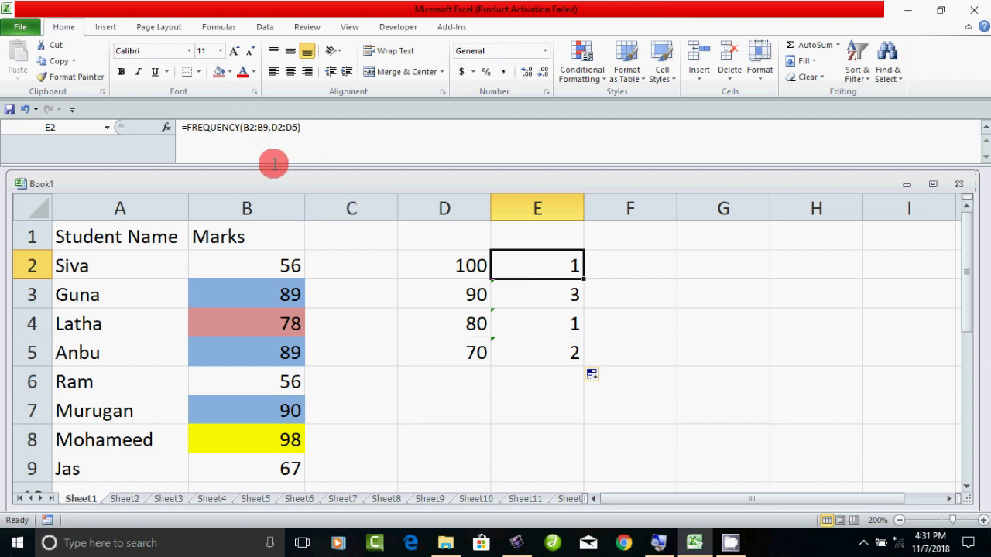